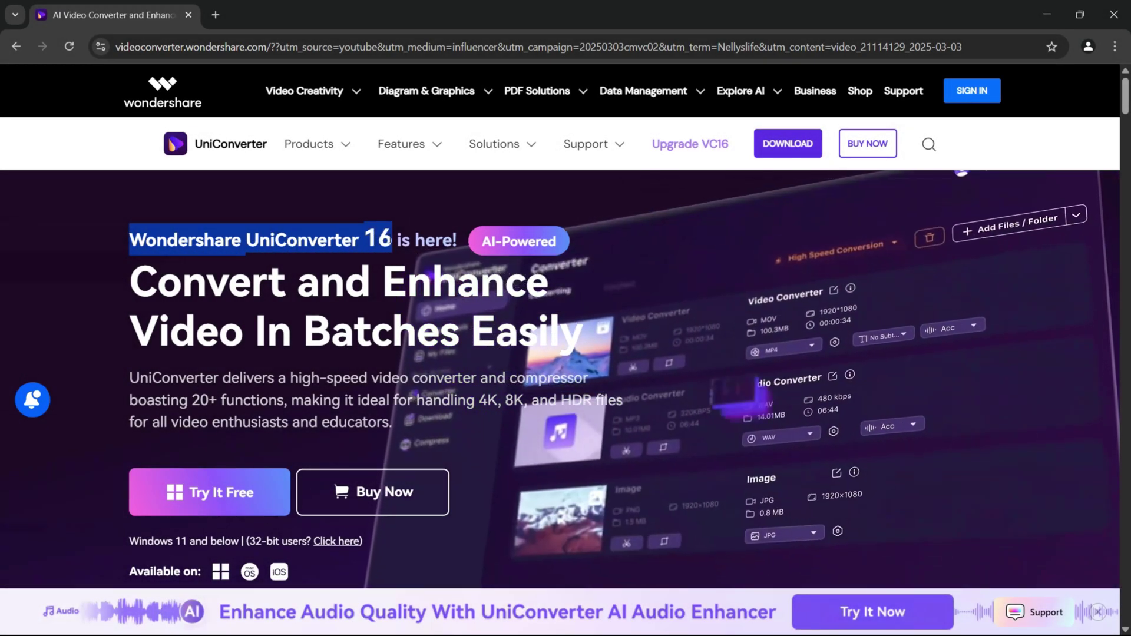
- Clear the text highlight on the UniConverter 16 product page in Chrome
{"action": "left_click", "coordinate": [194, 400]}
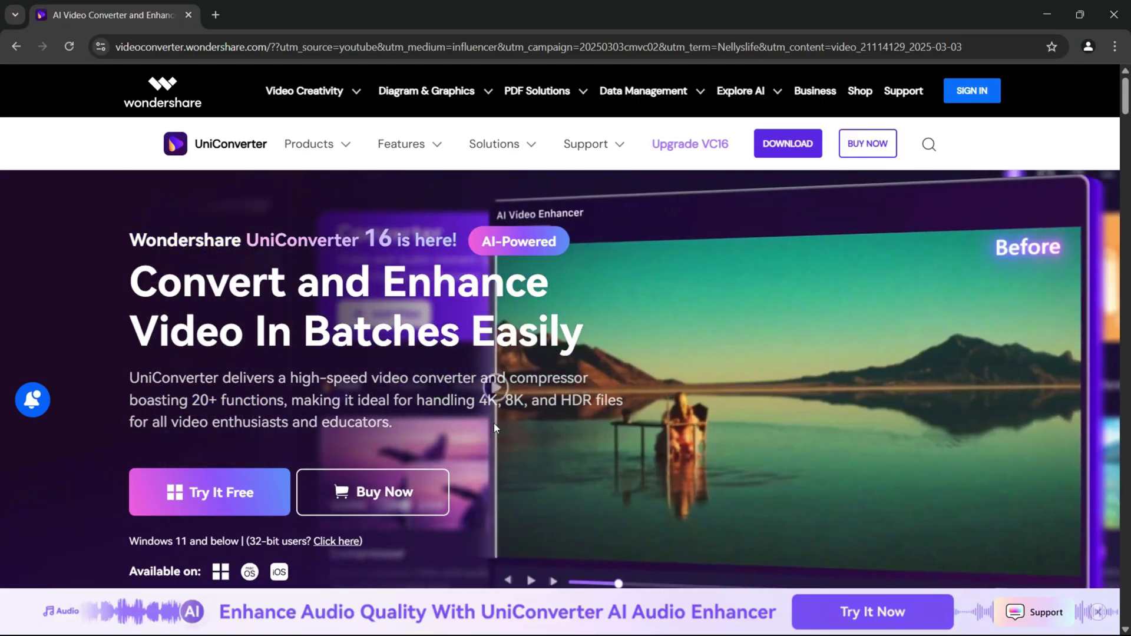
{"action": "scroll", "coordinate": [495, 423], "scroll_direction": "down", "scroll_amount": 2}
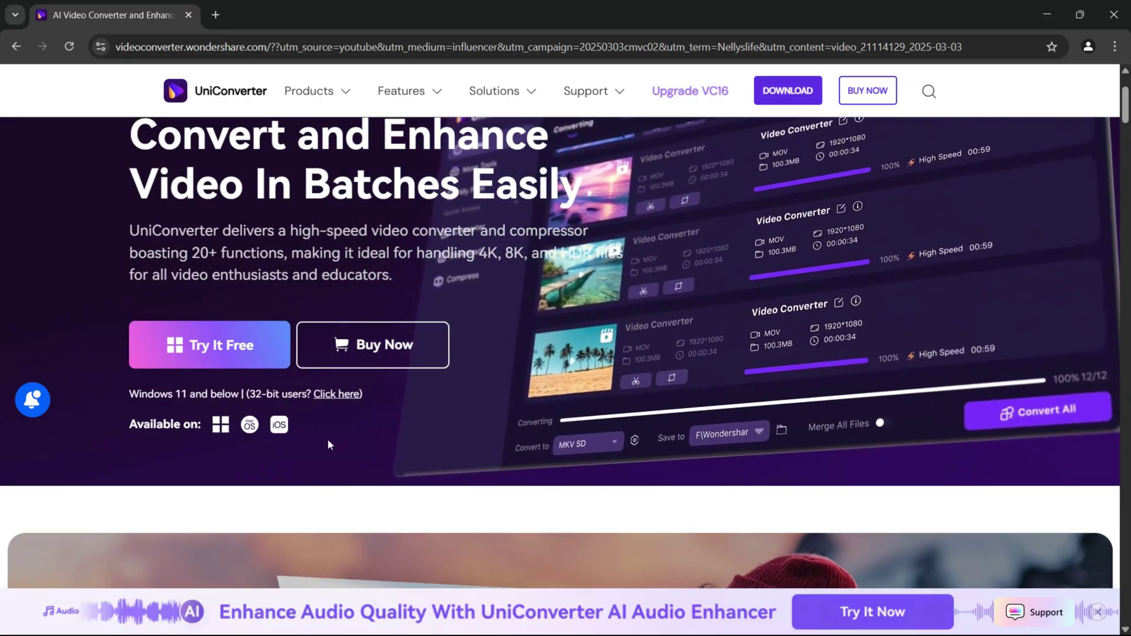
{"action": "scroll", "coordinate": [327, 440], "scroll_direction": "down", "scroll_amount": 4}
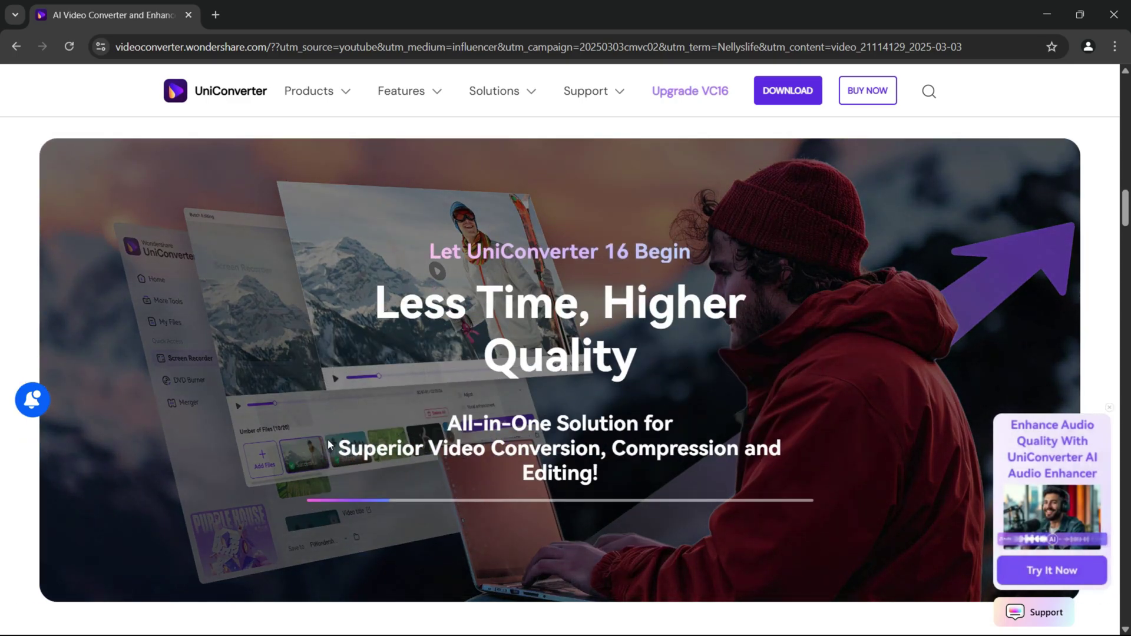
{"action": "scroll", "coordinate": [328, 444], "scroll_direction": "down", "scroll_amount": 3}
{"action": "scroll", "coordinate": [329, 444], "scroll_direction": "down", "scroll_amount": 3}
{"action": "scroll", "coordinate": [328, 444], "scroll_direction": "down", "scroll_amount": 2}
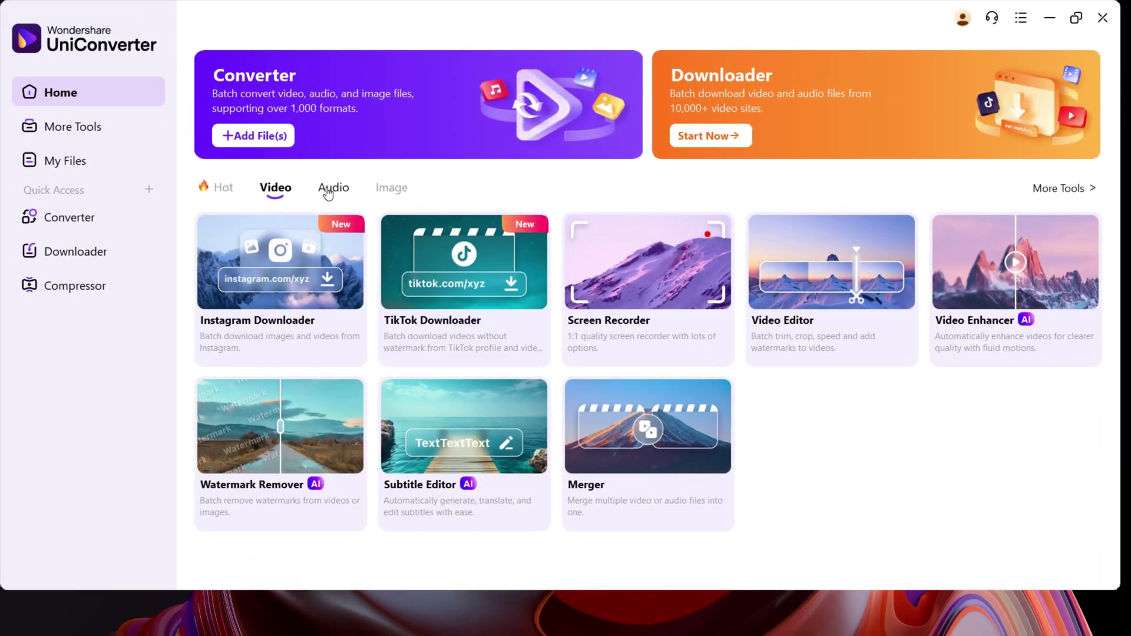
- Open Text to Speech from the Audio tools and check the All Scenarios list unchanged
{"action": "left_click", "coordinate": [327, 190]}
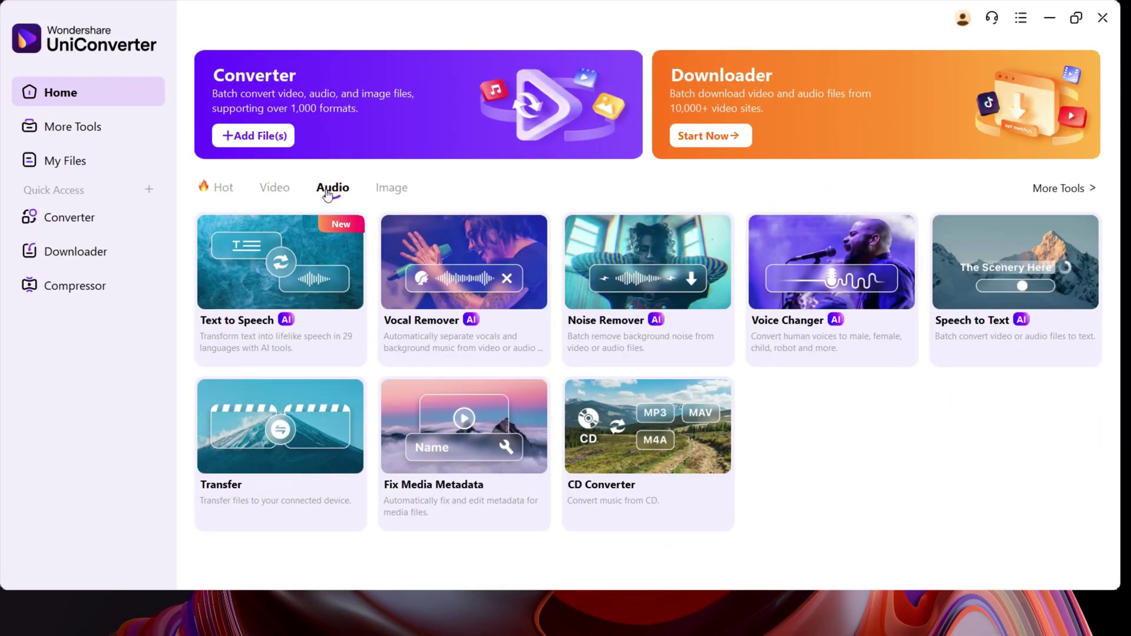
{"action": "left_click", "coordinate": [280, 336]}
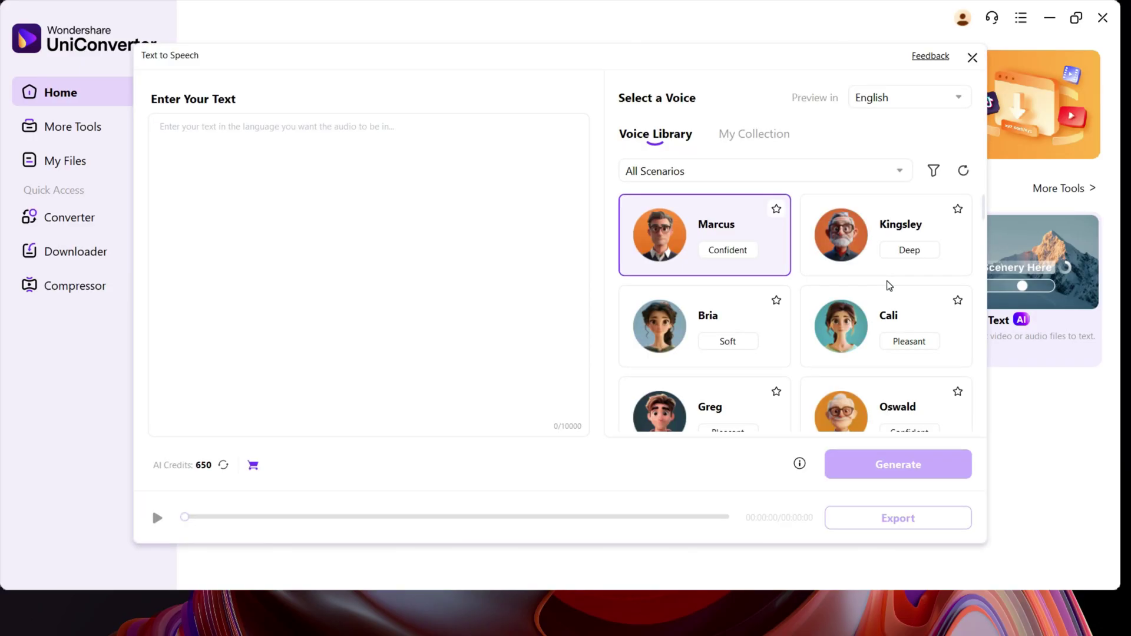
{"action": "mouse_move", "coordinate": [983, 210]}
{"action": "left_mouse_down"}
{"action": "mouse_move", "coordinate": [972, 282]}
{"action": "mouse_move", "coordinate": [977, 397]}
{"action": "mouse_move", "coordinate": [985, 199]}
{"action": "left_mouse_up"}
{"action": "left_click", "coordinate": [900, 170]}
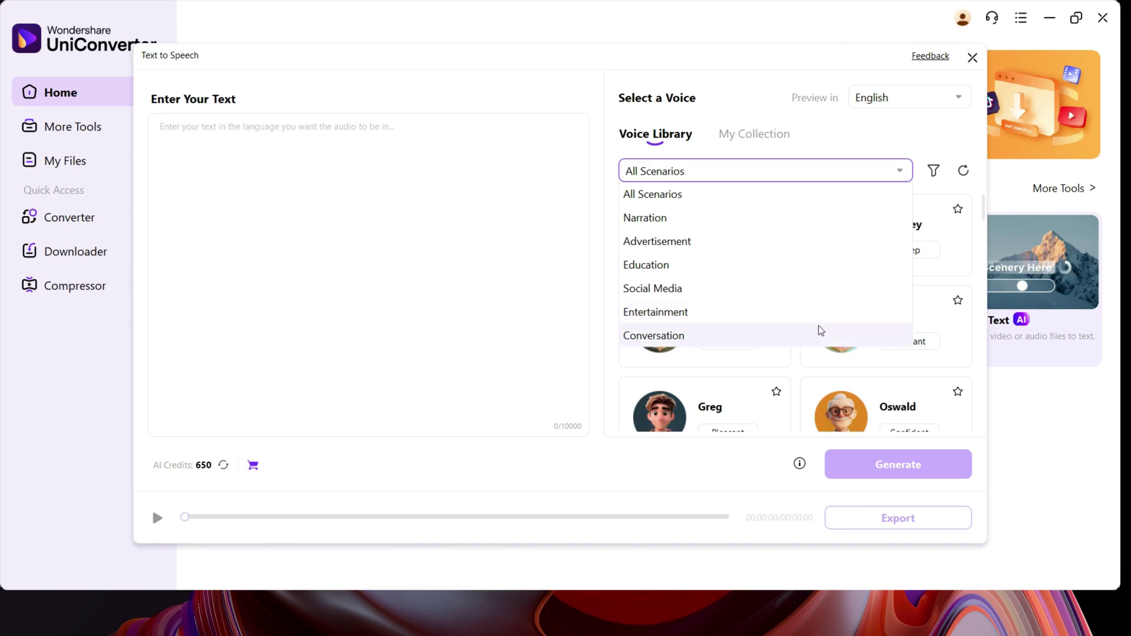
{"action": "left_click", "coordinate": [897, 171]}
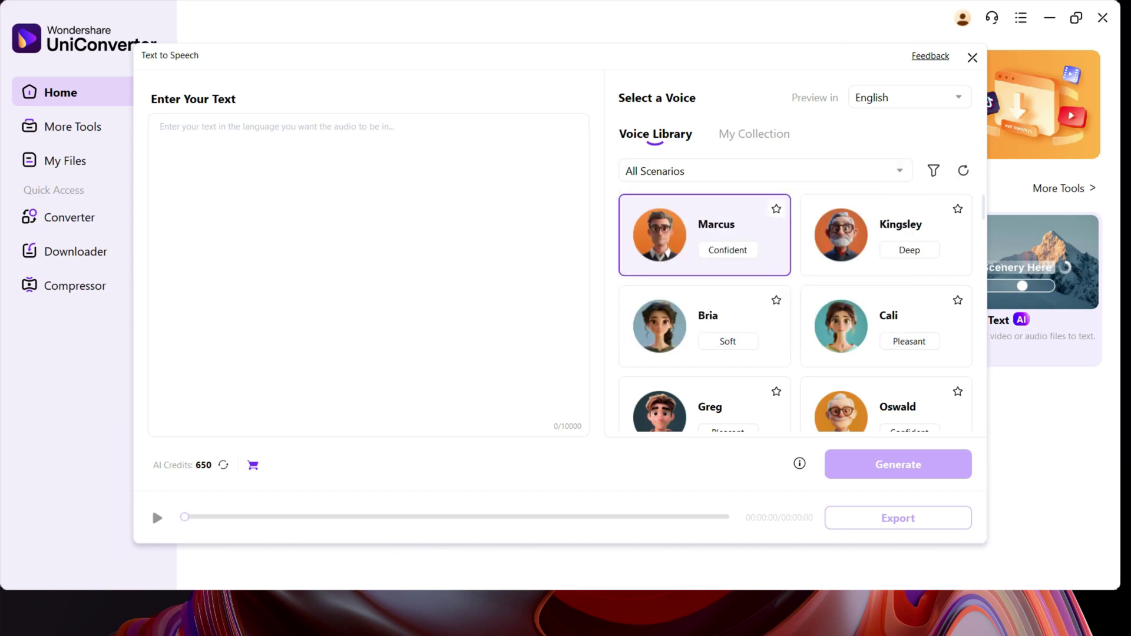
- Paste the long UniConverter passage and preview the Marcus and Bria voices
{"action": "left_click", "coordinate": [320, 184]}
{"action": "type", "text": "Welcome to Gizmo Journal. Enter your text, select the tone, and with a single click, watch as Uniconverter AI voice generator breathes life into your words with the perfect audio match. UniConverter delivers a high-speed video converter and compressor boasting 20+ functions, making it ideal for handling 4K, 8K, and HDR files for all video enthusiasts and educators. With powerful hardware acceleration technology, UniConverter Video Converter makes video conversion up to 130 times faster and more efficient. HD video conversion technology allows seamless conversion between formats without loss of video quality. UniConverter allows you to batch convert multiple video or audio files at once. Set the conversion parameters and apply them to multiple files in batch with just one click, which greatly saves your time and improves your creative efficiency. UniConverter Video Compressor provides the ultimate compression experience. UniConverter's intelligent compression algorithms can further increase the compression ratio up to 85% compared to traditional compression modes and ensure that there is no loss of video quality. It frees up your storage space as much as possible while guaranteeing an excellent visual experience. In addition, you can customize the compression parameters and output format to meet your specific needs."}
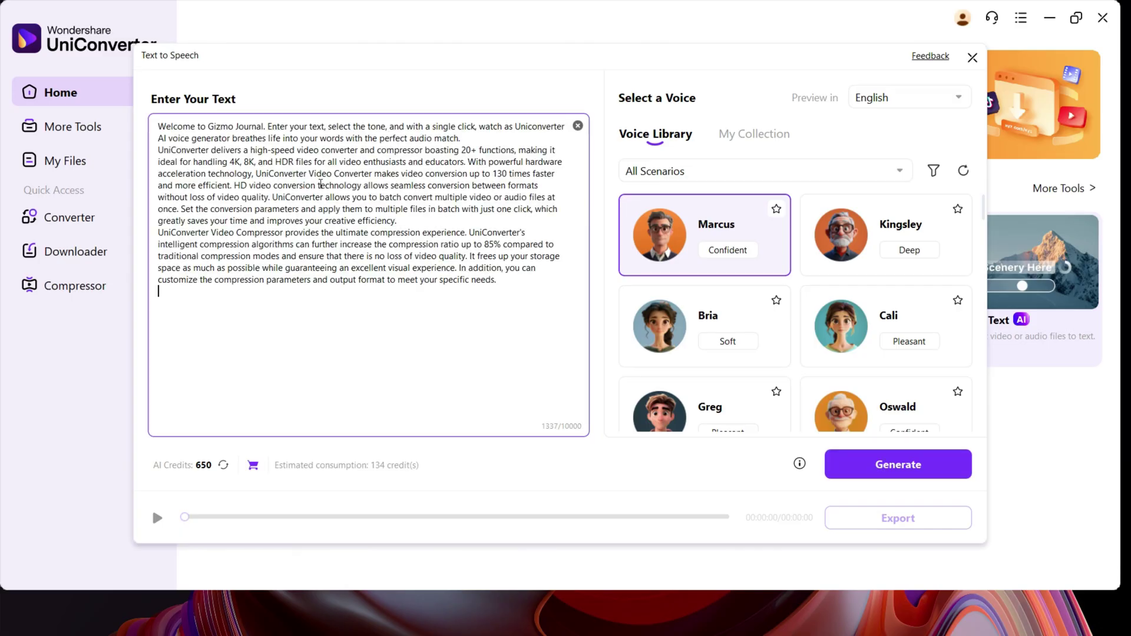
{"action": "left_click", "coordinate": [484, 142]}
{"action": "mouse_move", "coordinate": [705, 234]}
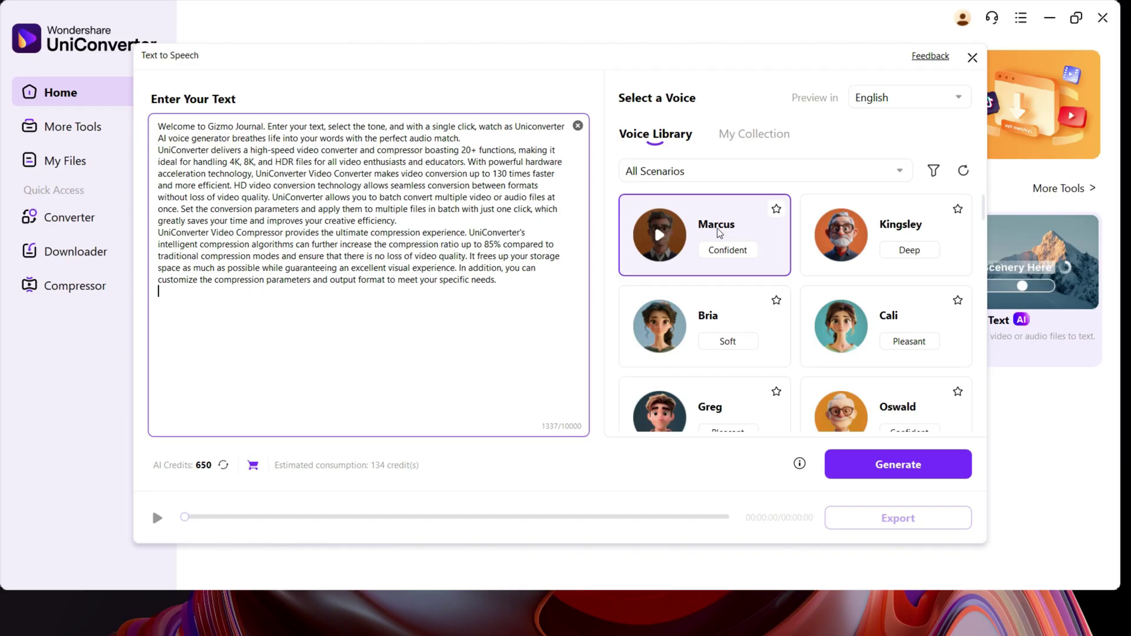
{"action": "left_click", "coordinate": [658, 236]}
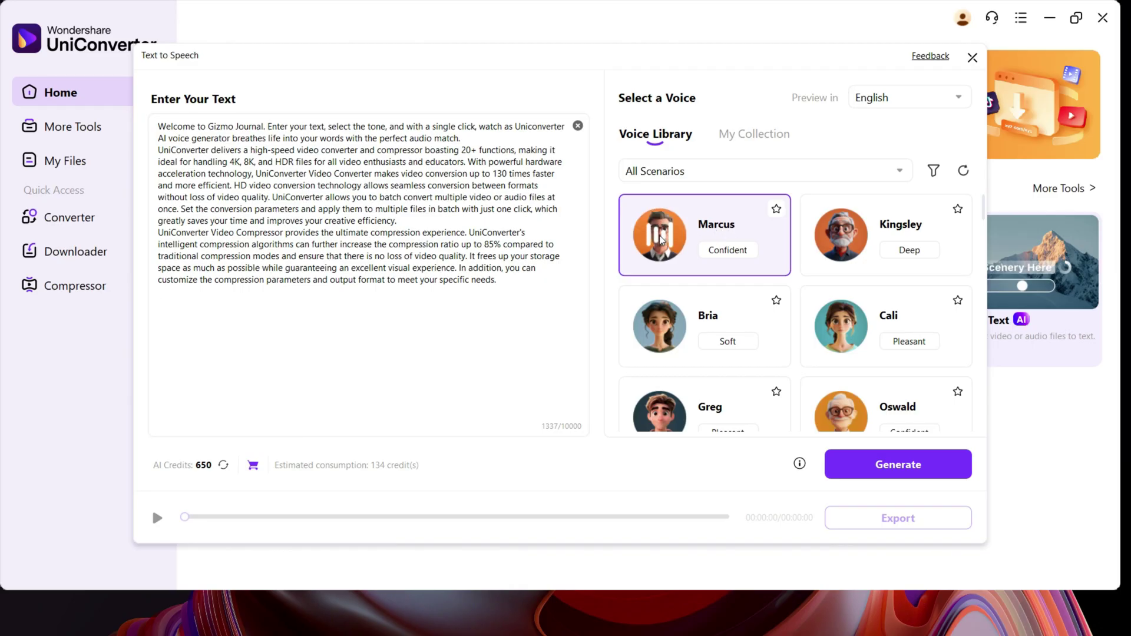
{"action": "left_click", "coordinate": [659, 327]}
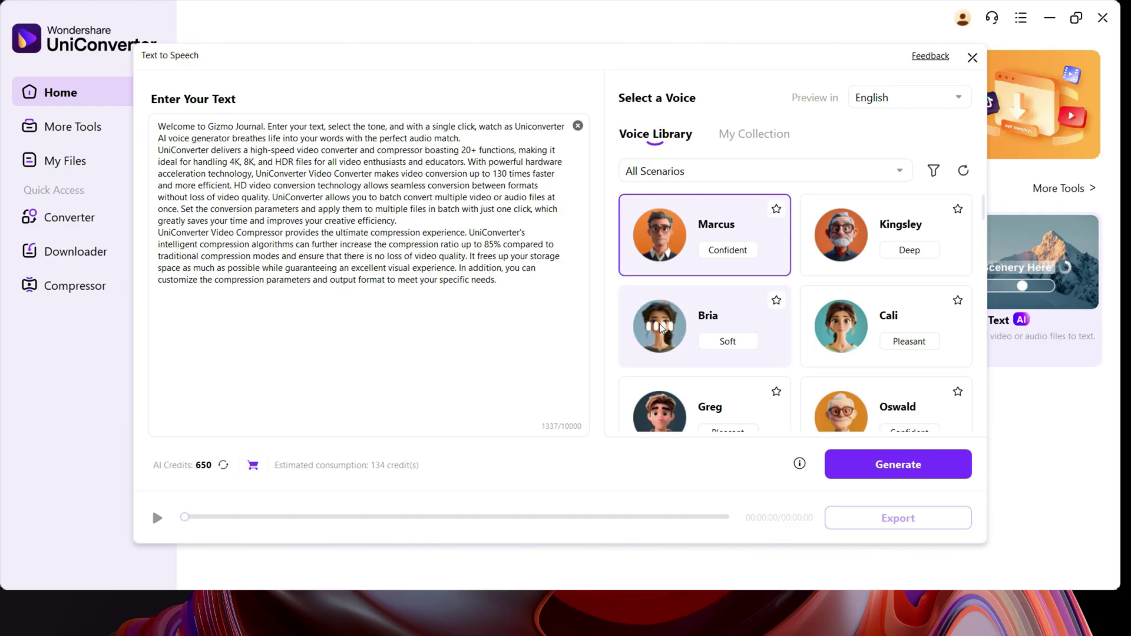
{"action": "scroll", "coordinate": [661, 327], "scroll_direction": "down", "scroll_amount": 3}
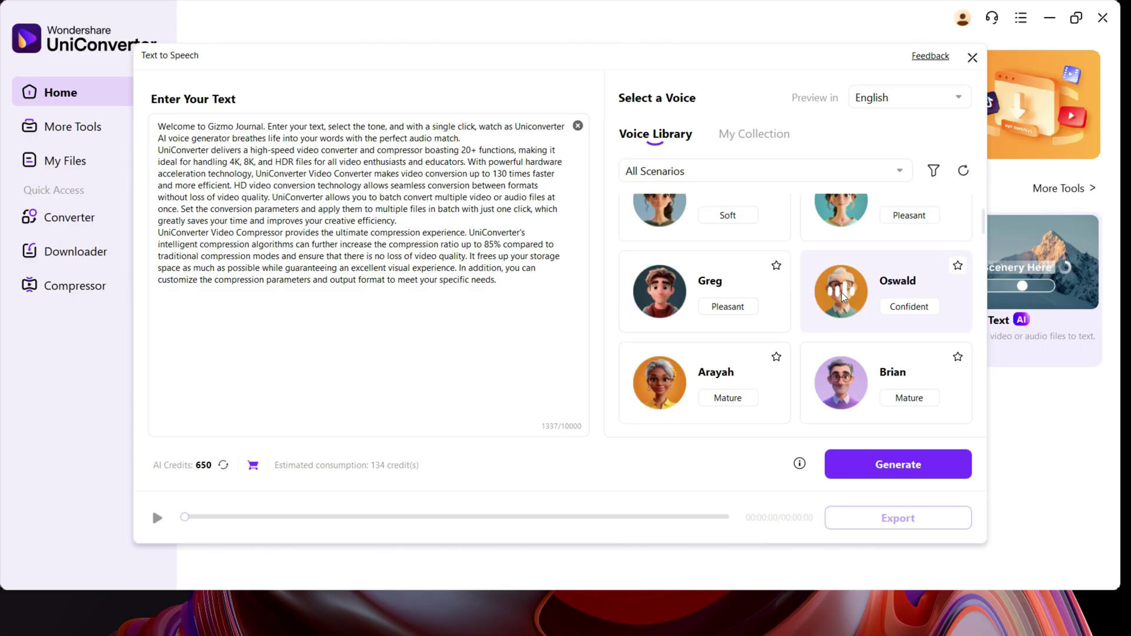
{"action": "scroll", "coordinate": [843, 299], "scroll_direction": "down", "scroll_amount": 3}
- Filter voices to Education, choose Brian, and open the Preview in language list
{"action": "left_click", "coordinate": [733, 168]}
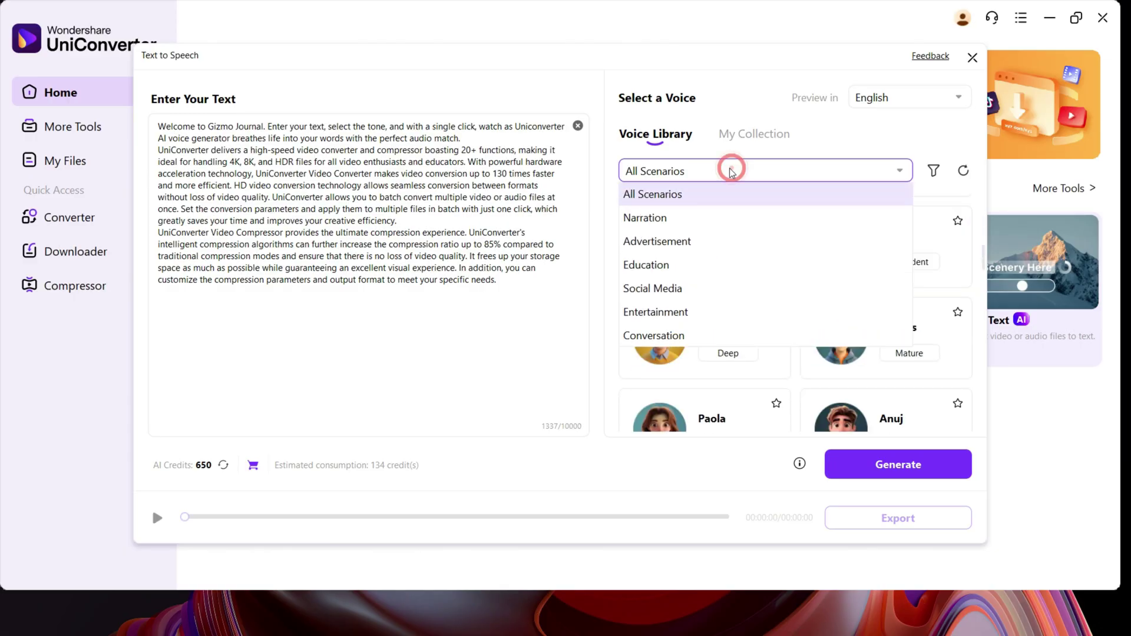
{"action": "left_click", "coordinate": [634, 269]}
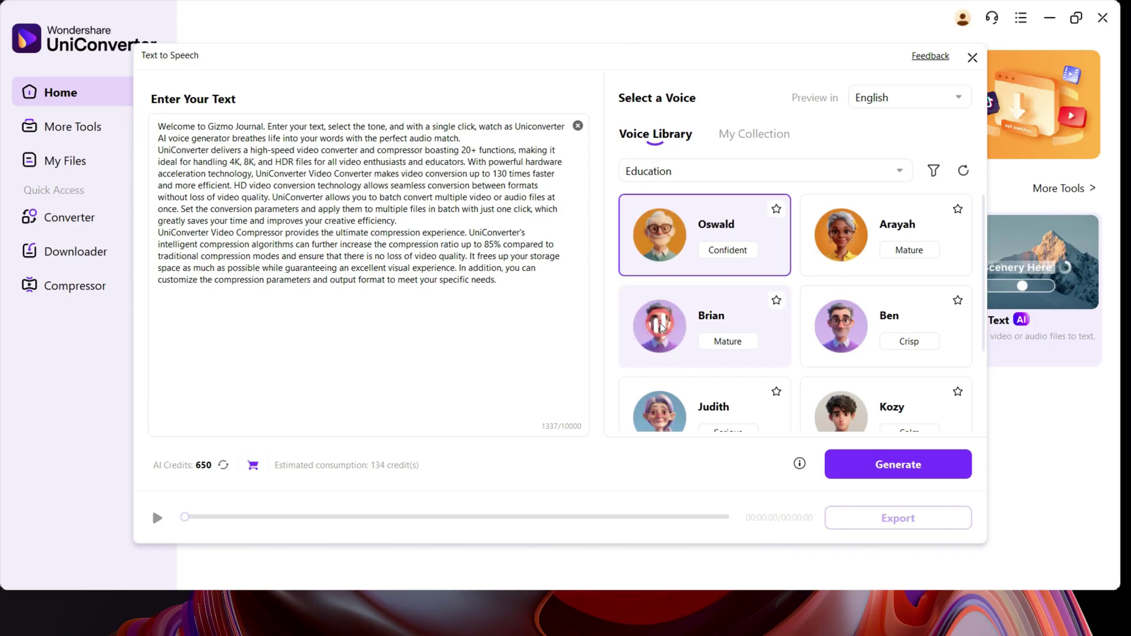
{"action": "mouse_move", "coordinate": [660, 326]}
{"action": "left_click", "coordinate": [749, 314]}
{"action": "left_click", "coordinate": [955, 99]}
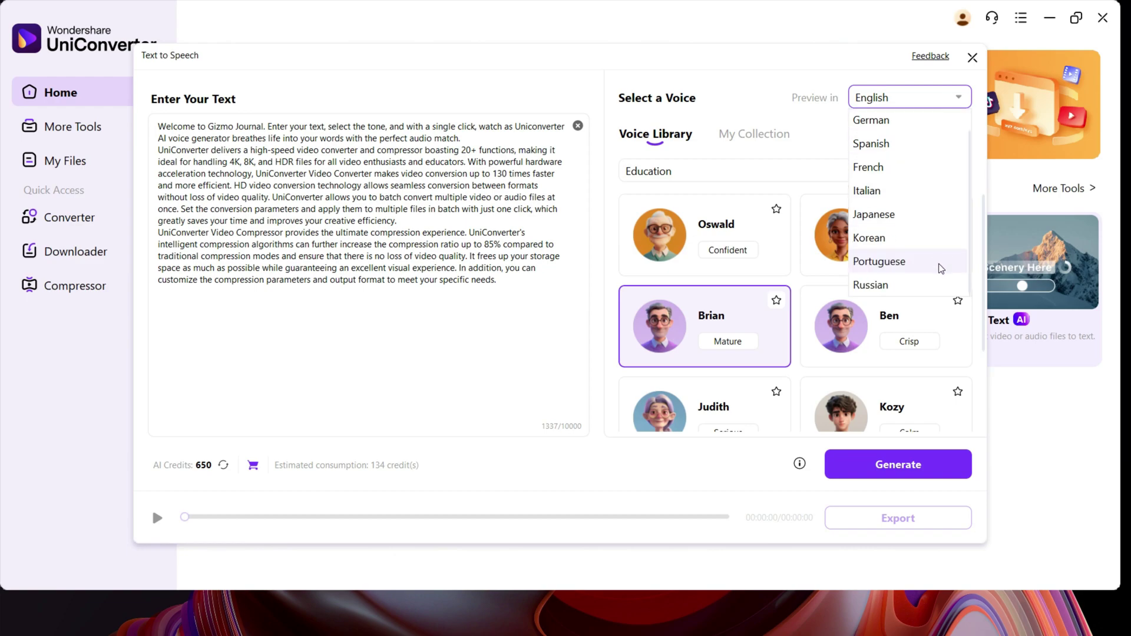
- Trim the text to the two-sentence Gizmo Journal welcome and generate a 14-second Brian clip
{"action": "mouse_move", "coordinate": [506, 280]}
{"action": "left_mouse_down"}
{"action": "mouse_move", "coordinate": [150, 181]}
{"action": "mouse_move", "coordinate": [151, 154]}
{"action": "left_mouse_up"}
{"action": "key", "text": "BackSpace"}
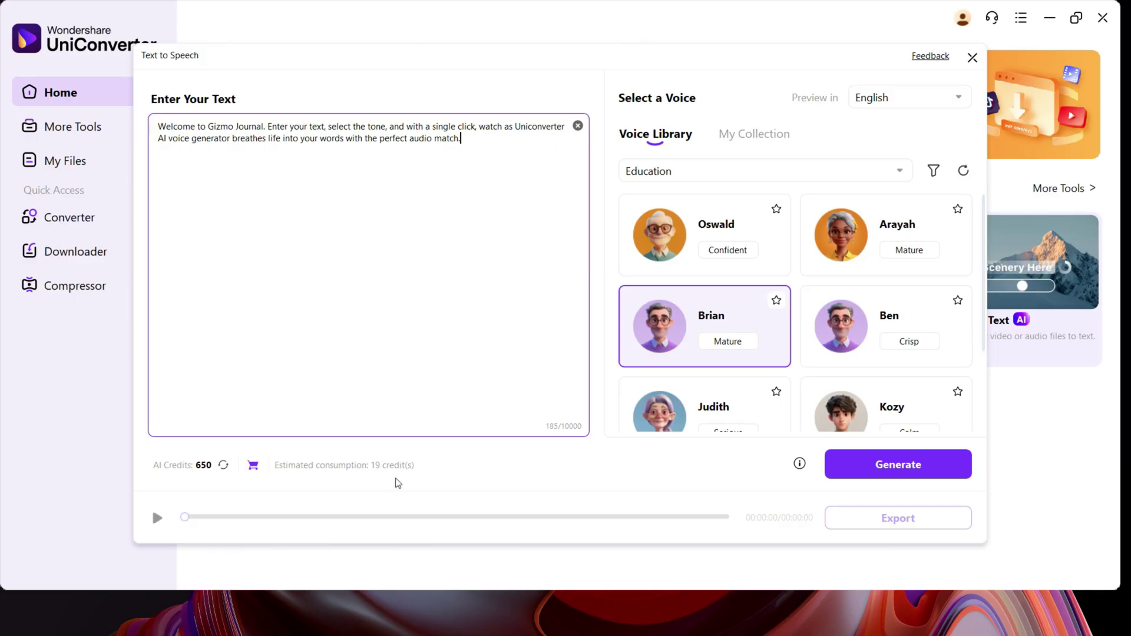
{"action": "left_click", "coordinate": [366, 482]}
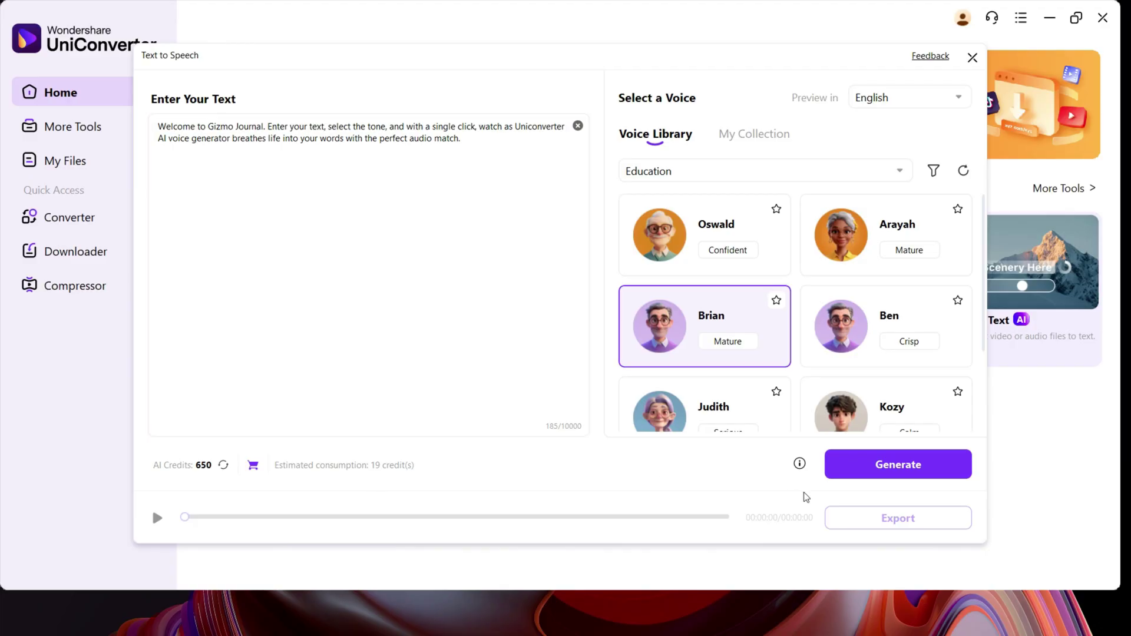
{"action": "left_click", "coordinate": [902, 469]}
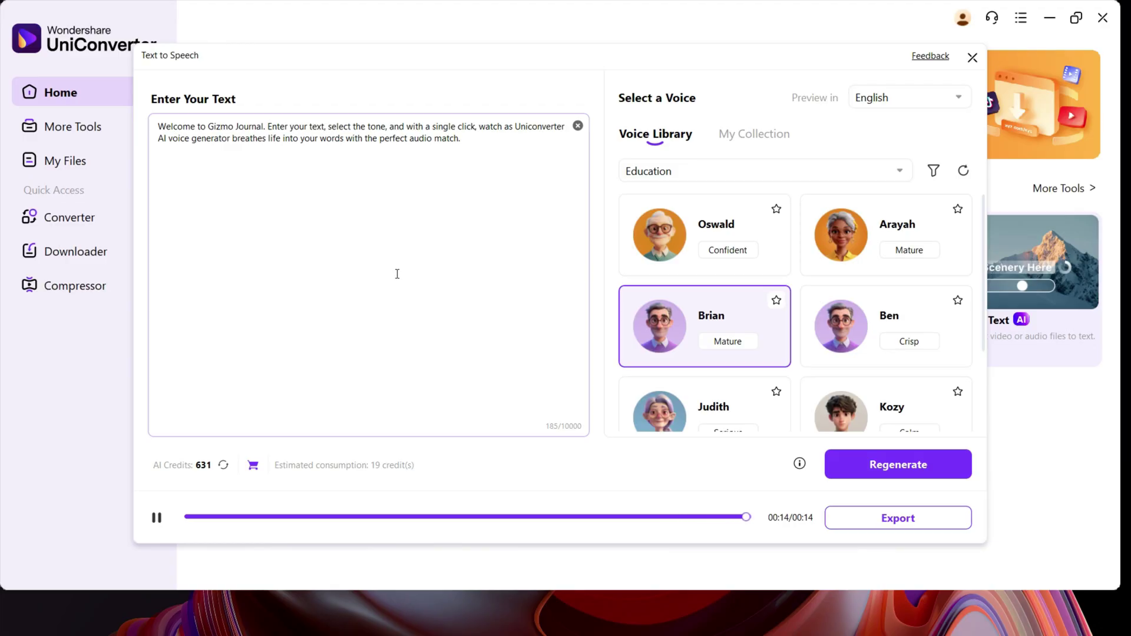
- Switch the voice scenario through Conversation and Education, settling on Narration
{"action": "left_click", "coordinate": [752, 173]}
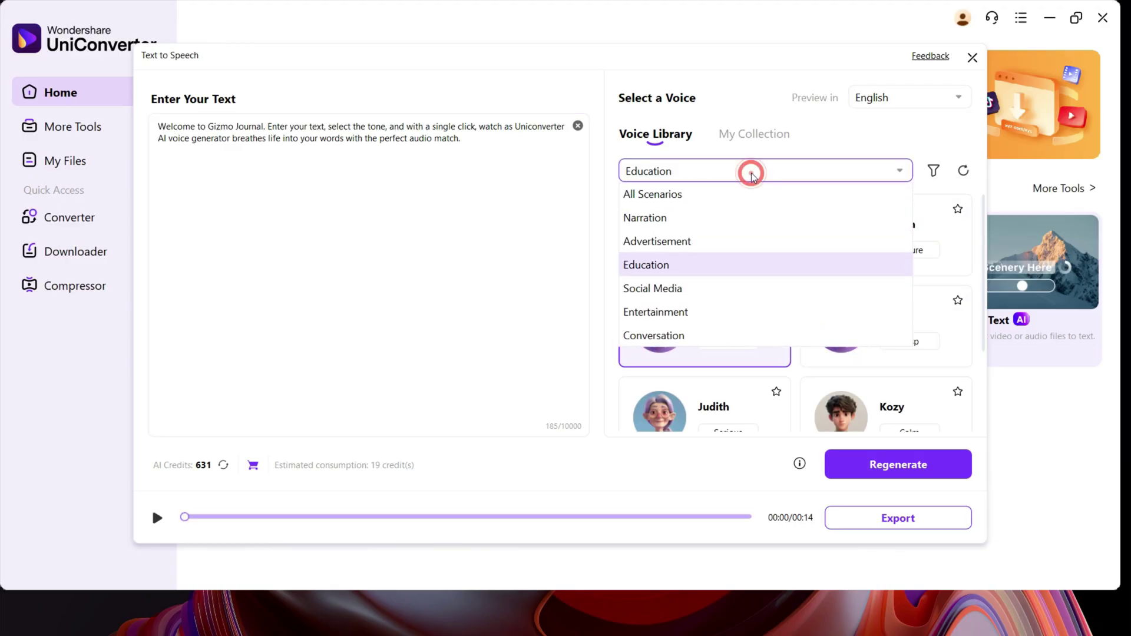
{"action": "left_click", "coordinate": [671, 336]}
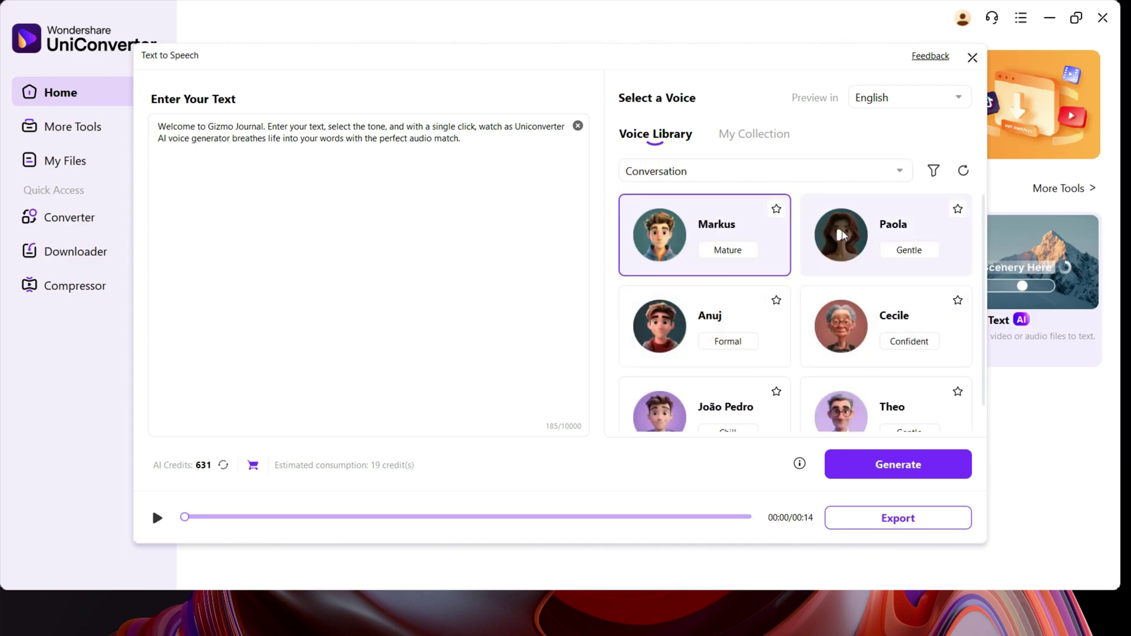
{"action": "left_click", "coordinate": [745, 170]}
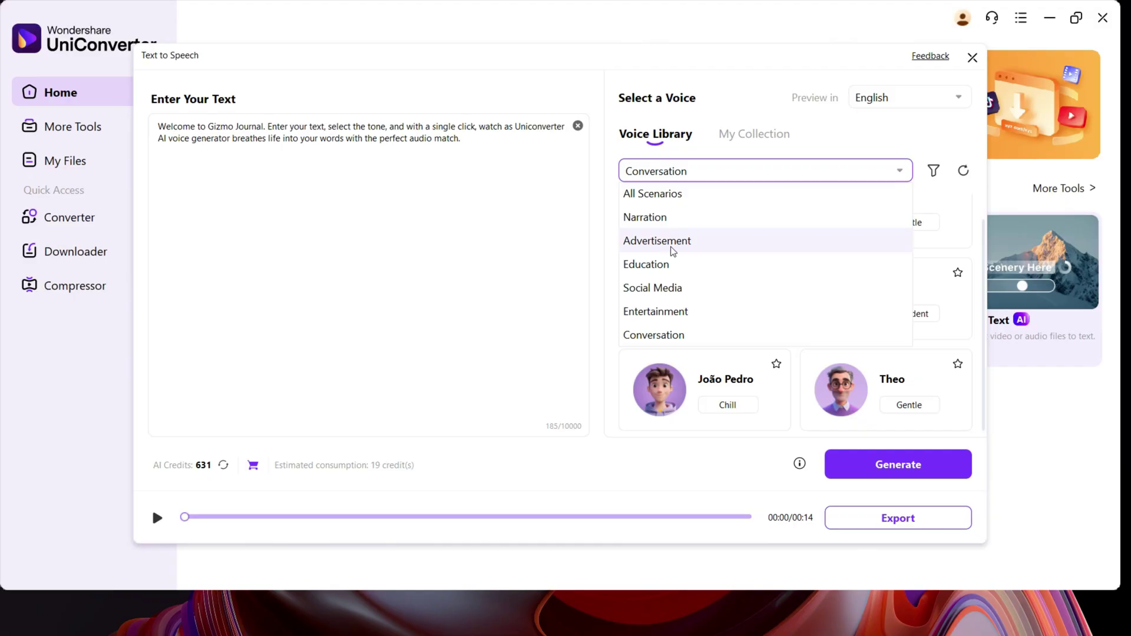
{"action": "left_click", "coordinate": [666, 267]}
{"action": "left_click", "coordinate": [682, 171]}
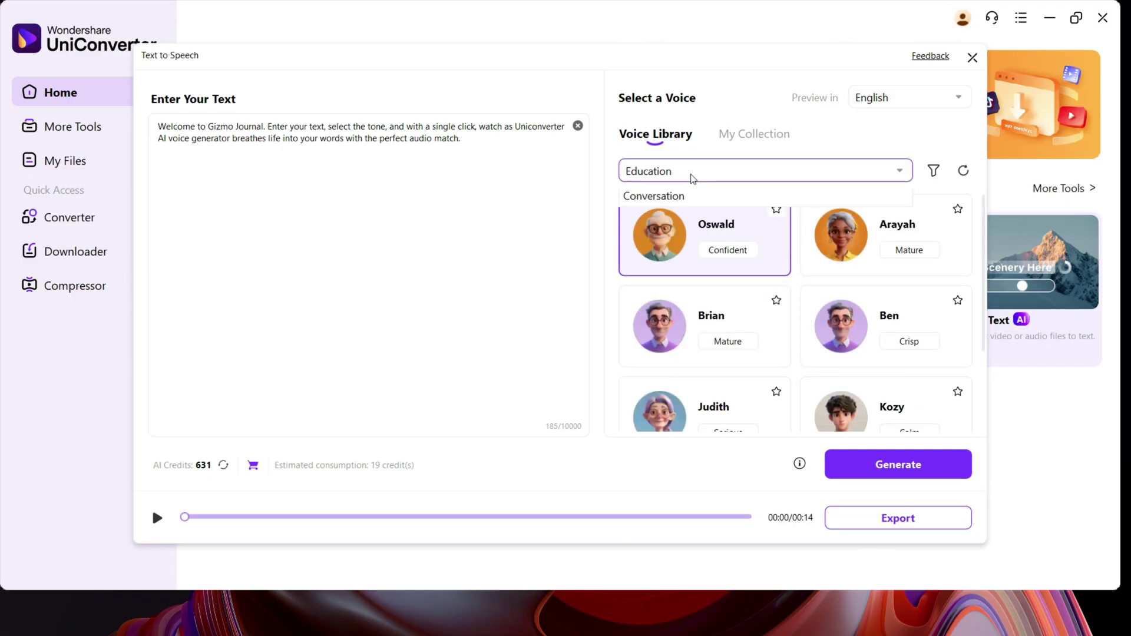
{"action": "left_click", "coordinate": [651, 219]}
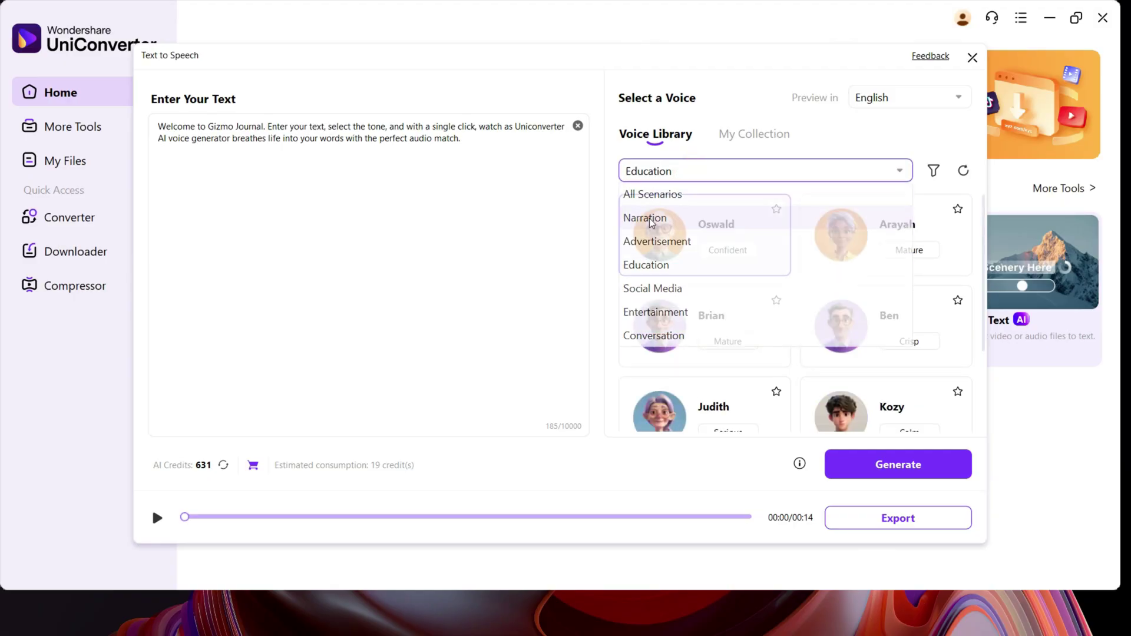
{"action": "scroll", "coordinate": [831, 291], "scroll_direction": "down", "scroll_amount": 2}
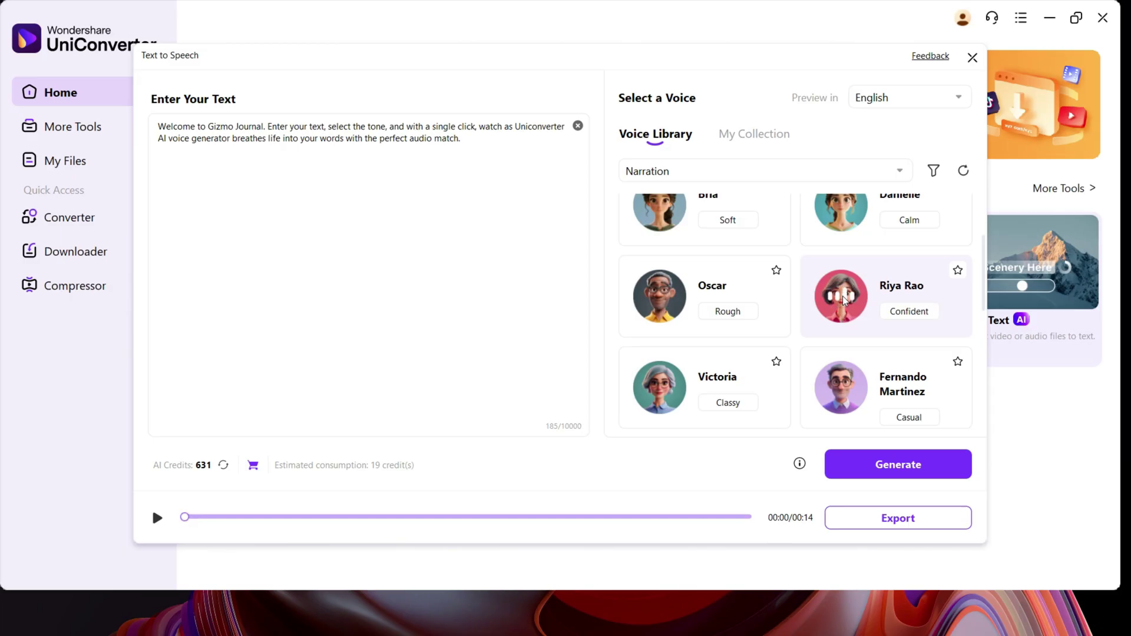
{"action": "scroll", "coordinate": [842, 301], "scroll_direction": "down", "scroll_amount": 3}
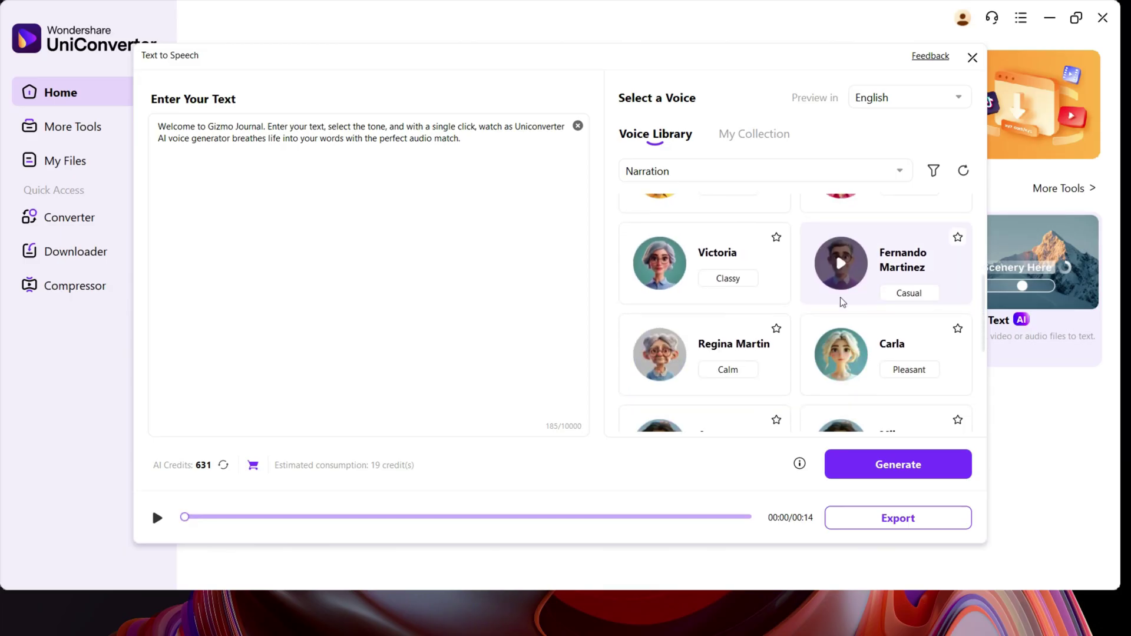
- Preview Carla and Mila, then select Mila as the speaking voice
{"action": "left_click", "coordinate": [841, 358]}
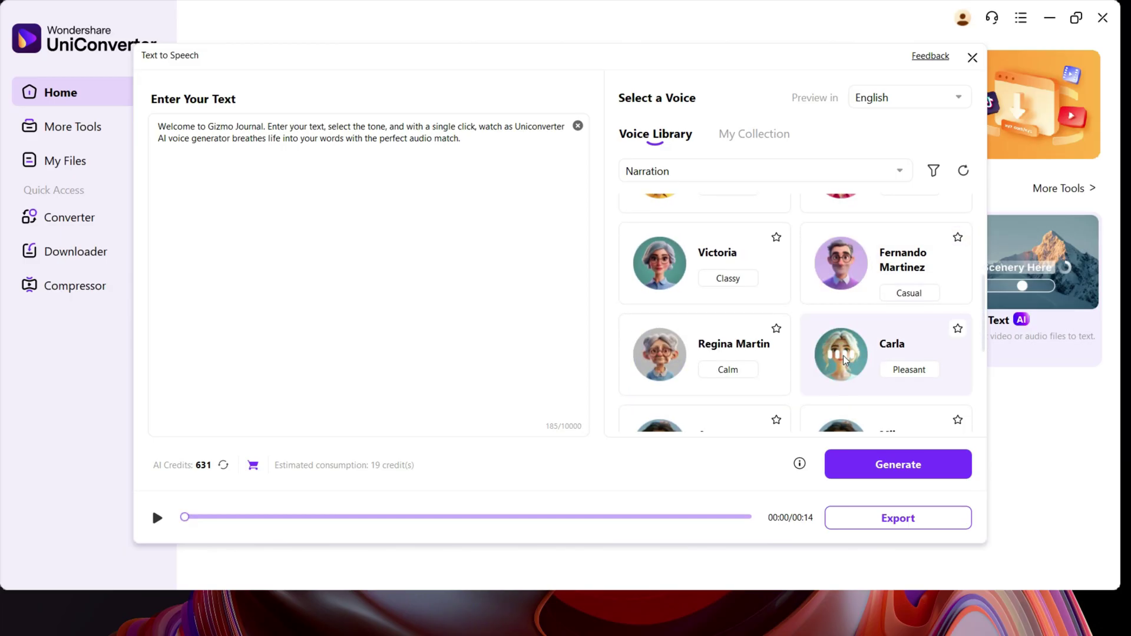
{"action": "scroll", "coordinate": [844, 357], "scroll_direction": "down", "scroll_amount": 3}
{"action": "left_click", "coordinate": [841, 302]}
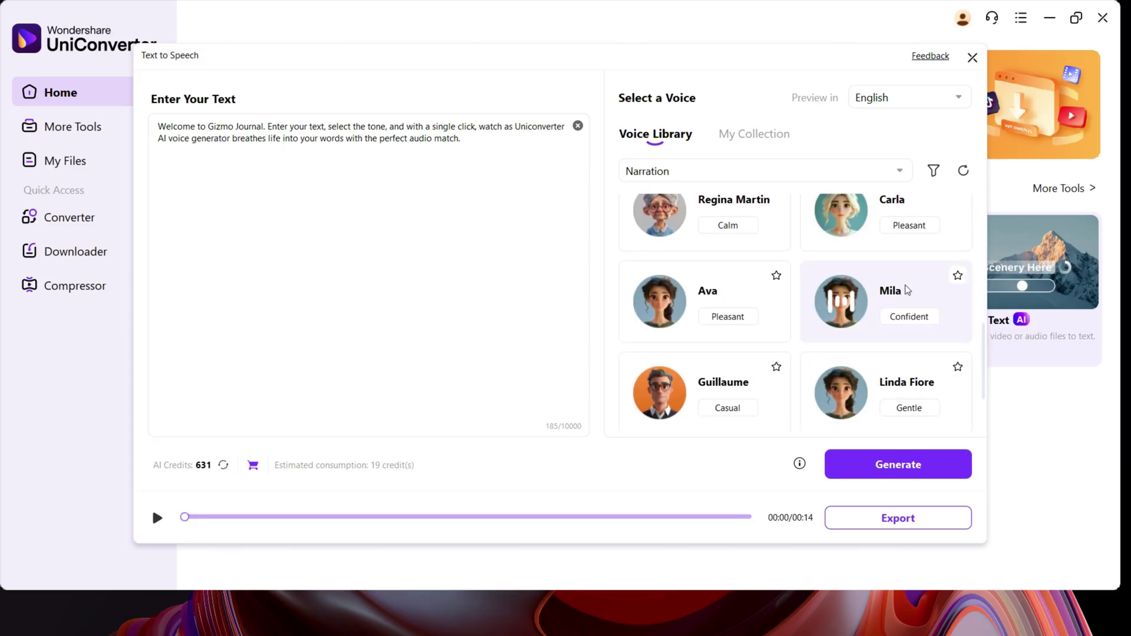
{"action": "left_click", "coordinate": [922, 282]}
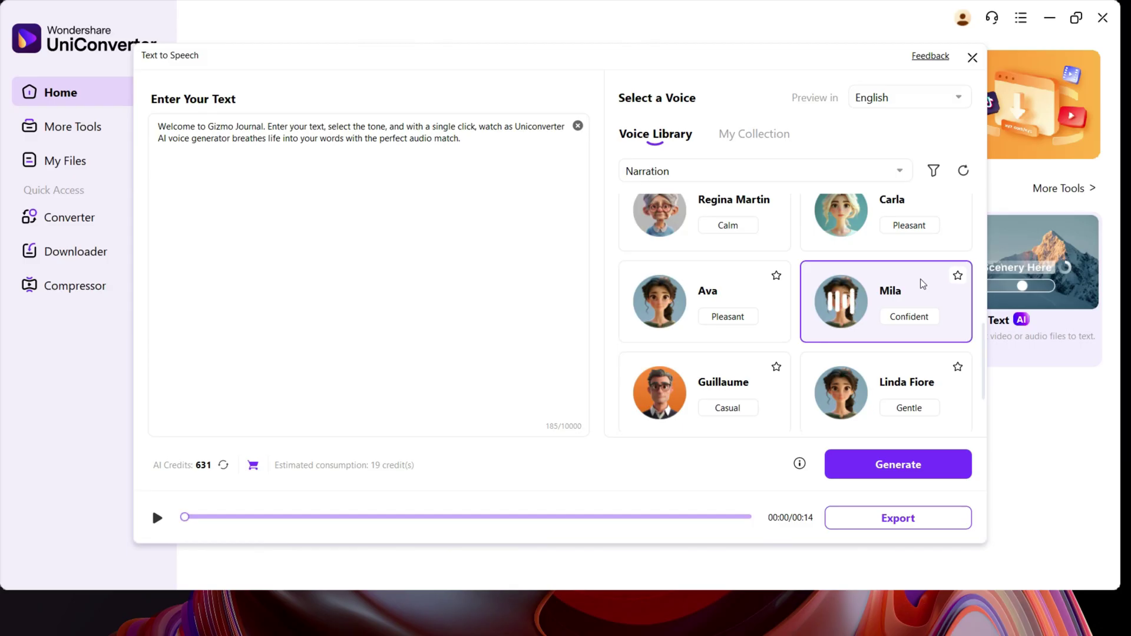
- Generate the 15-second Mila clip, star Mila, and check My Collection
{"action": "left_click", "coordinate": [925, 466]}
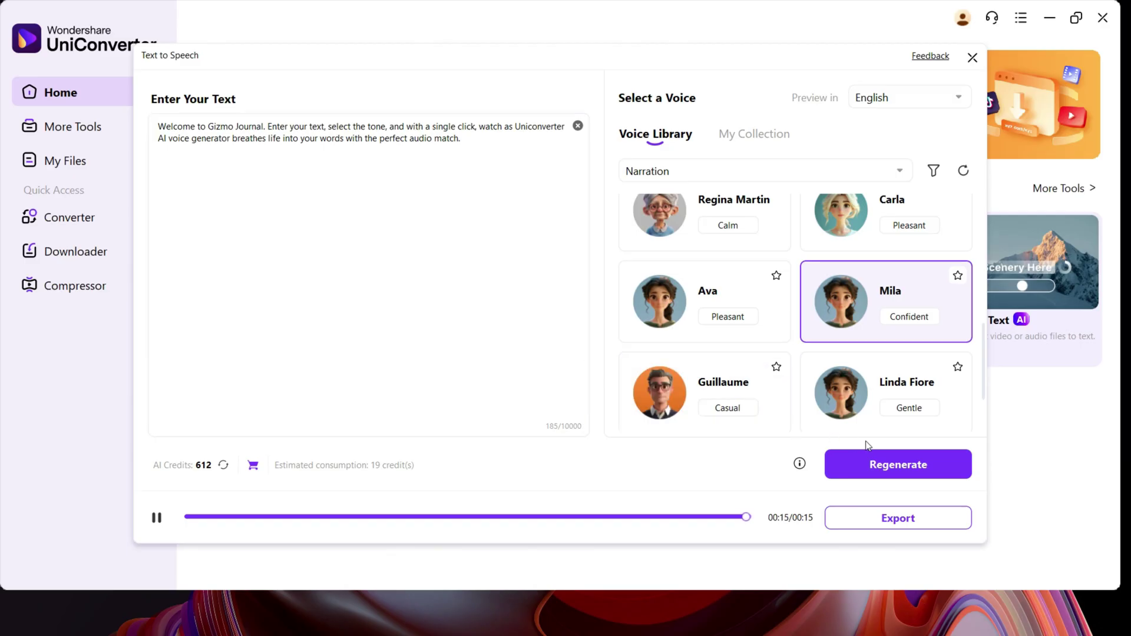
{"action": "left_click", "coordinate": [958, 276]}
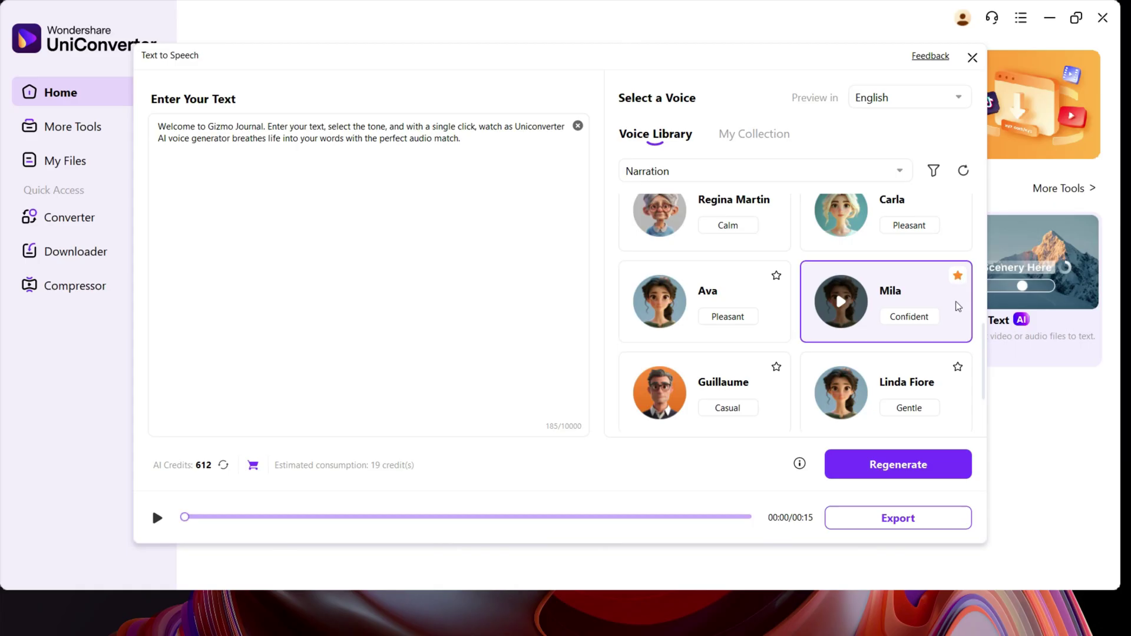
{"action": "left_click", "coordinate": [752, 135]}
{"action": "left_click", "coordinate": [670, 139]}
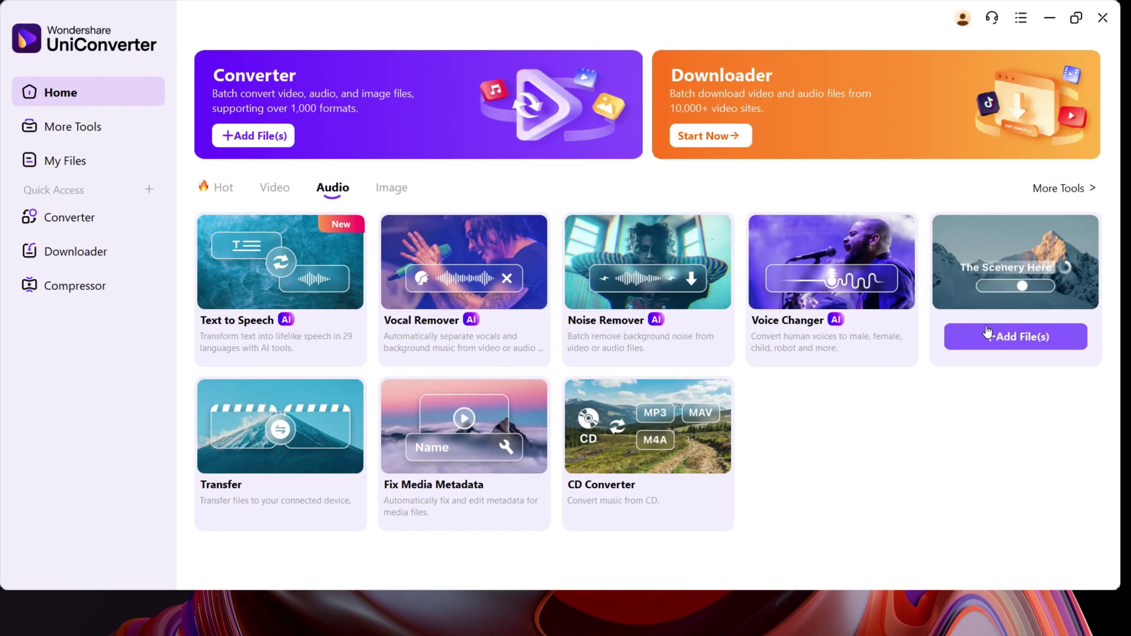
- Transcribe GFCC UNI1.mp4 in Speech to Text and export it as a subtitle transcript
{"action": "left_click", "coordinate": [1022, 270]}
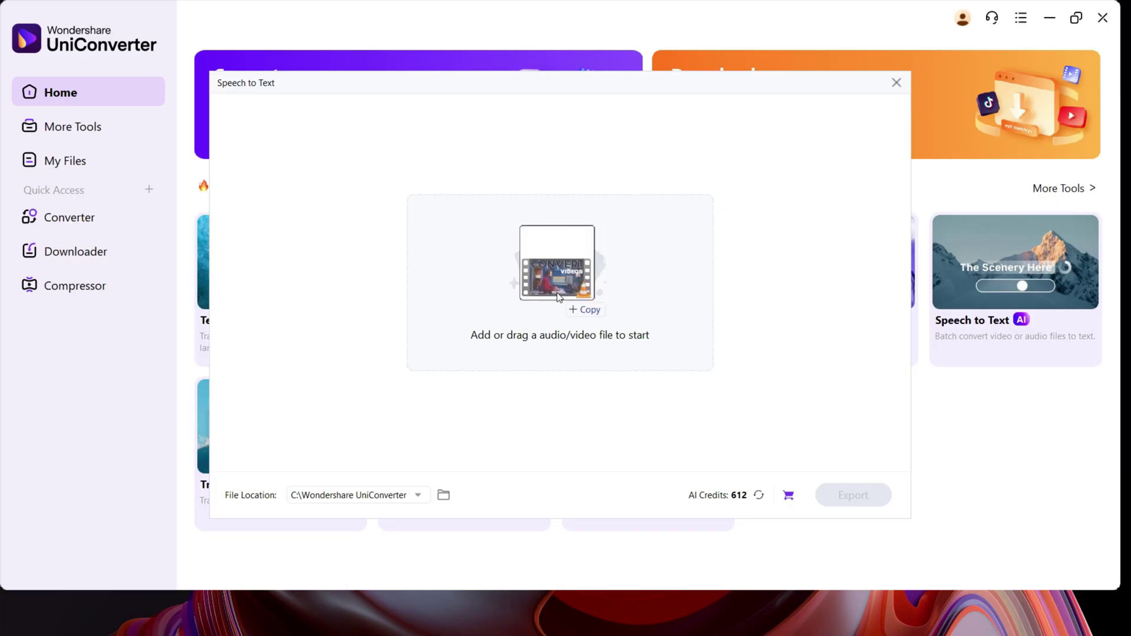
{"action": "left_click_drag", "start_coordinate": [911, 211], "coordinate": [557, 298]}
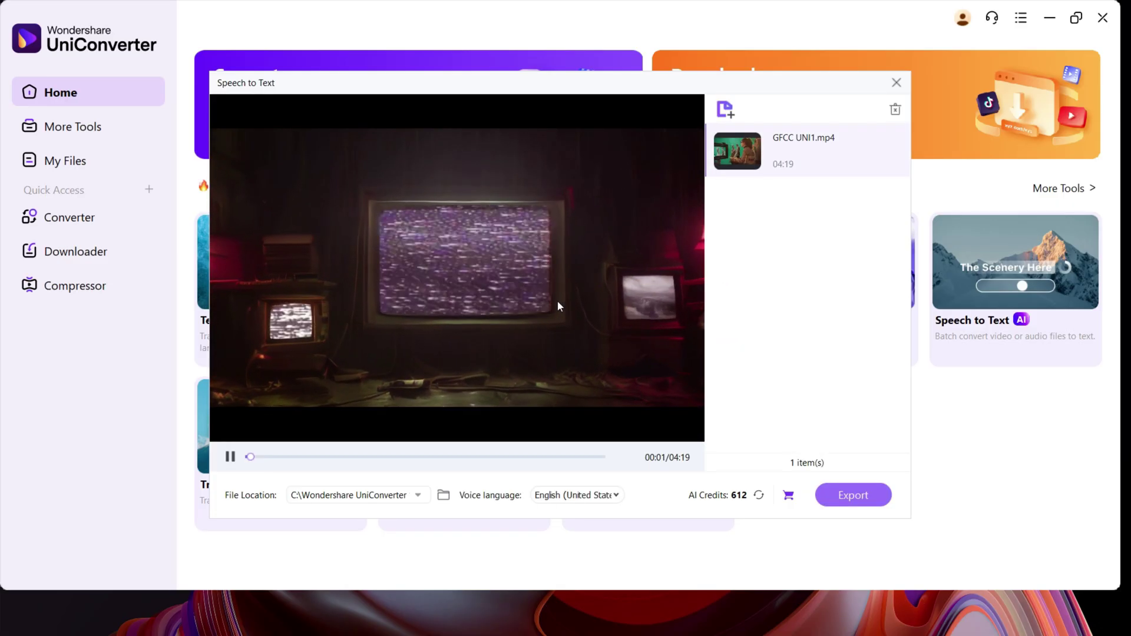
{"action": "left_click", "coordinate": [228, 458]}
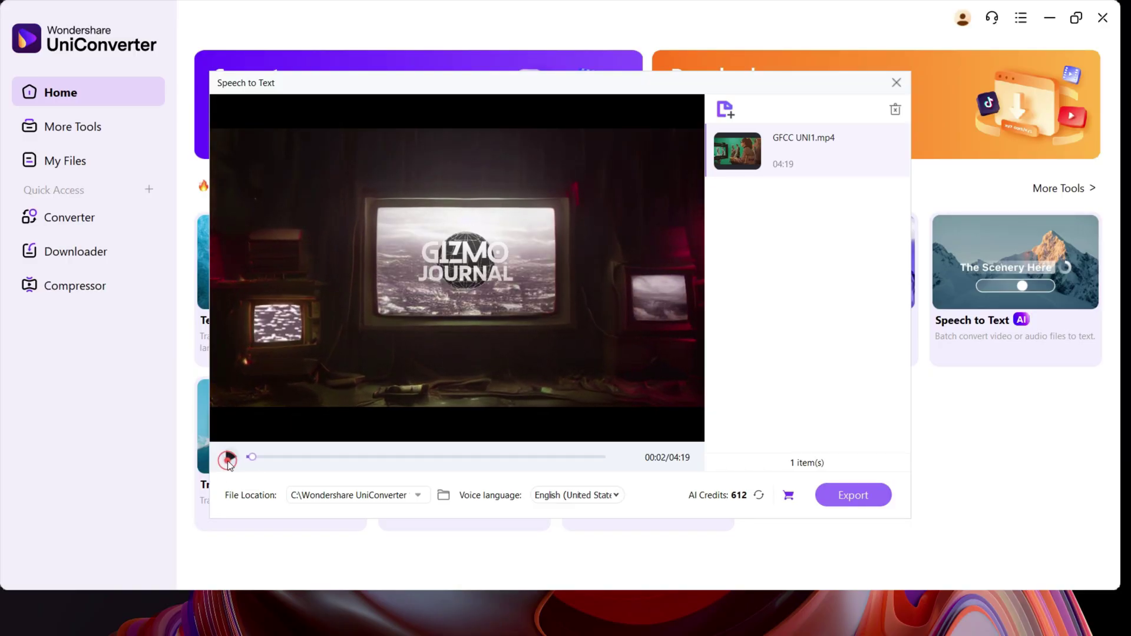
{"action": "left_click", "coordinate": [846, 496]}
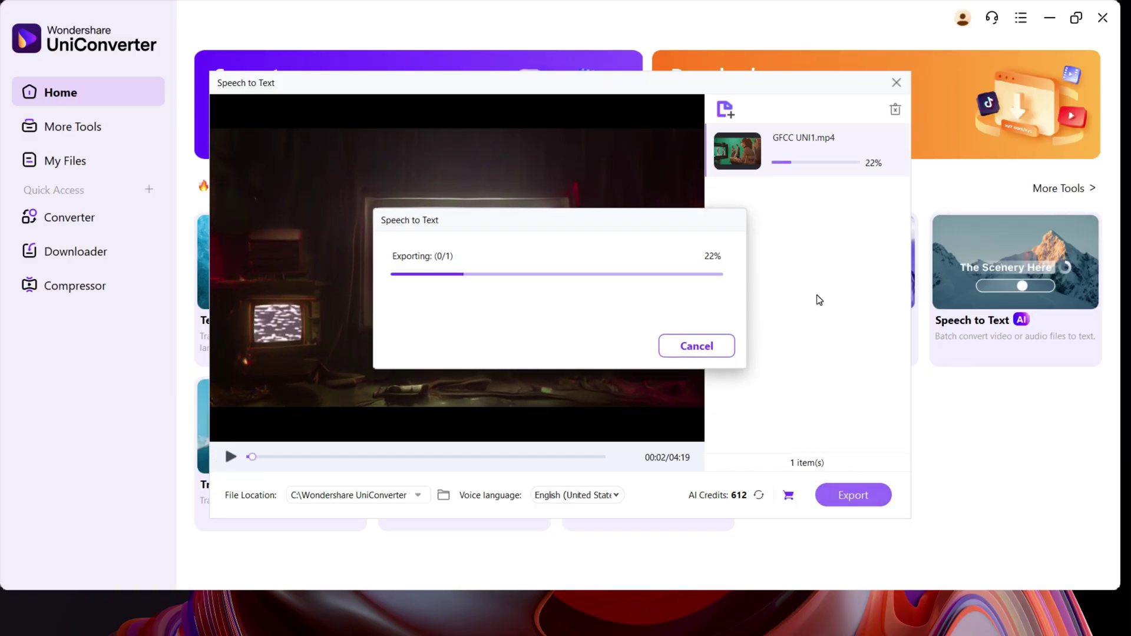
{"action": "scroll", "coordinate": [338, 234], "scroll_direction": "down", "scroll_amount": 1}
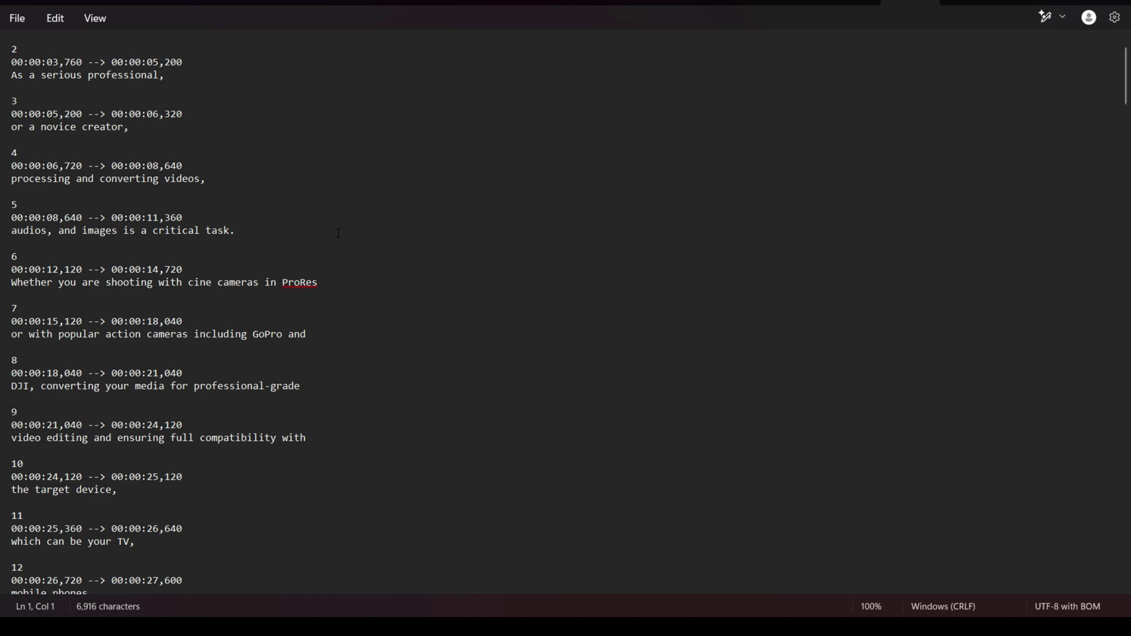
{"action": "scroll", "coordinate": [338, 233], "scroll_direction": "down", "scroll_amount": 1}
{"action": "scroll", "coordinate": [338, 234], "scroll_direction": "down", "scroll_amount": 1}
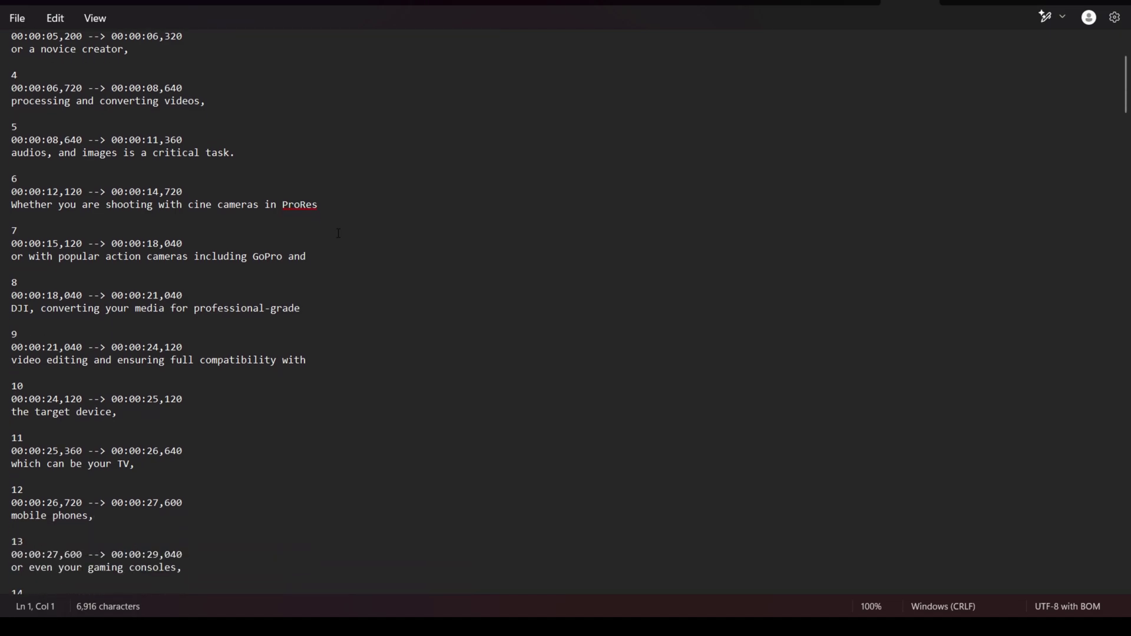
{"action": "scroll", "coordinate": [337, 234], "scroll_direction": "down", "scroll_amount": 2}
{"action": "scroll", "coordinate": [337, 233], "scroll_direction": "down", "scroll_amount": 1}
{"action": "scroll", "coordinate": [338, 234], "scroll_direction": "down", "scroll_amount": 2}
{"action": "scroll", "coordinate": [338, 234], "scroll_direction": "down", "scroll_amount": 3}
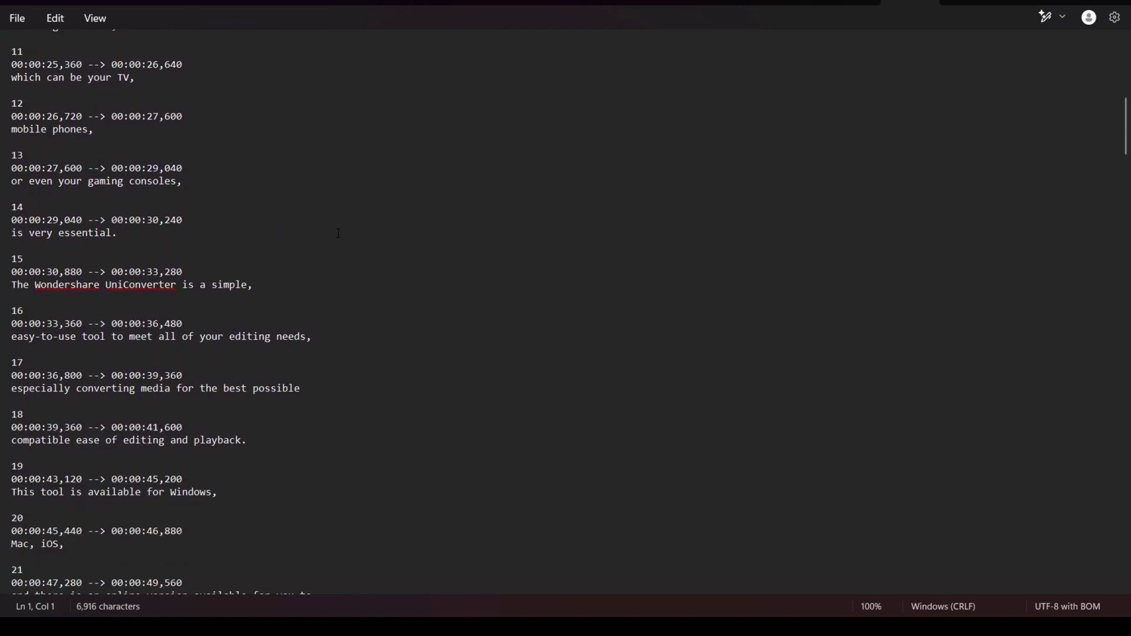
{"action": "scroll", "coordinate": [338, 234], "scroll_direction": "down", "scroll_amount": 10}
{"action": "scroll", "coordinate": [338, 233], "scroll_direction": "down", "scroll_amount": 10}
{"action": "scroll", "coordinate": [338, 234], "scroll_direction": "down", "scroll_amount": 10}
{"action": "scroll", "coordinate": [337, 234], "scroll_direction": "down", "scroll_amount": 5}
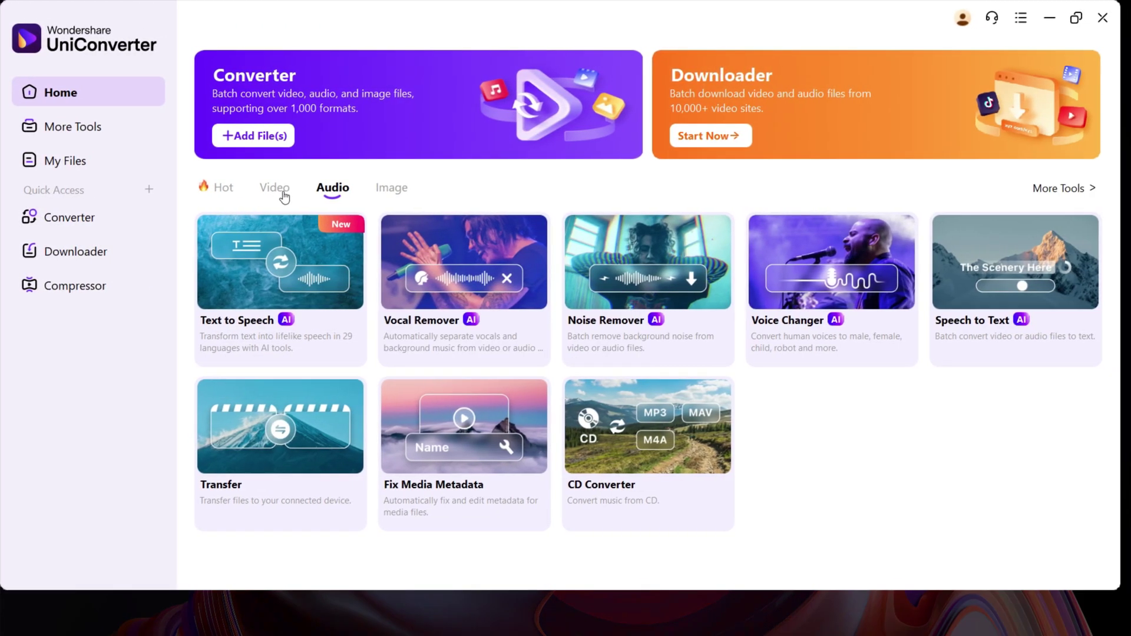
- Load GFCC UNI1.mp4 into the Subtitle Editor and open the Auto-Subtitles Generator
{"action": "left_click", "coordinate": [278, 189]}
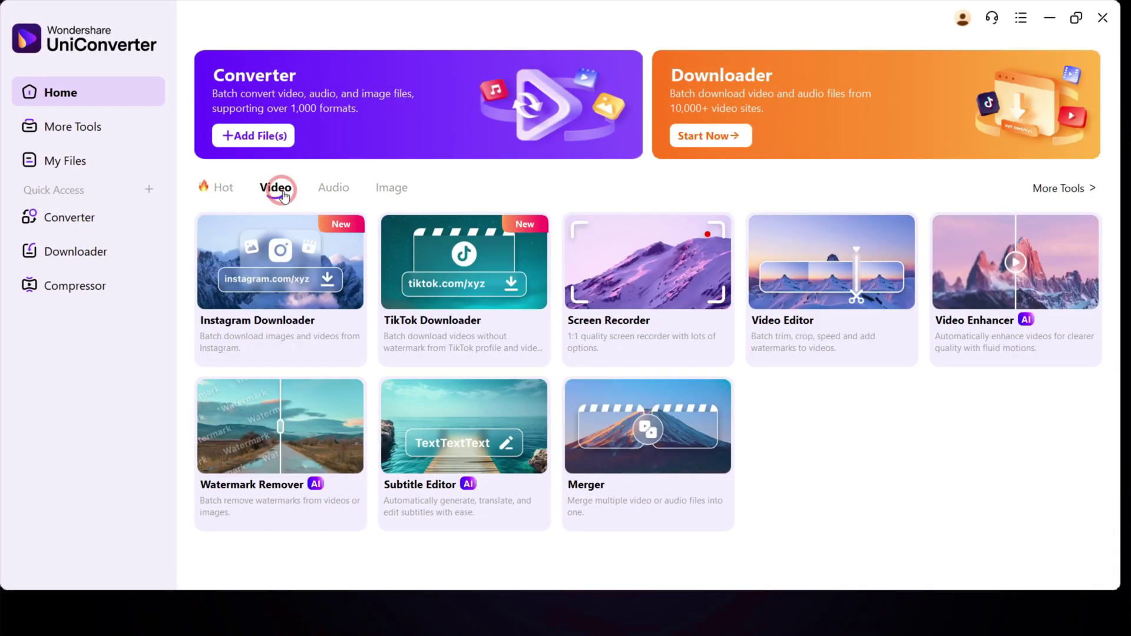
{"action": "mouse_move", "coordinate": [464, 427]}
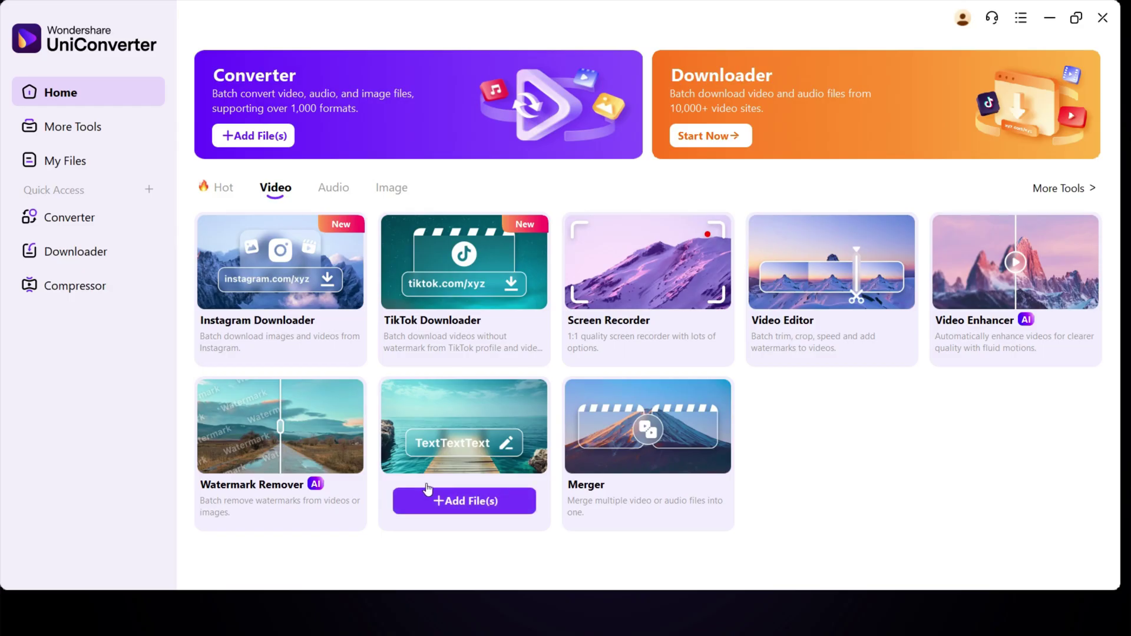
{"action": "left_click", "coordinate": [499, 407]}
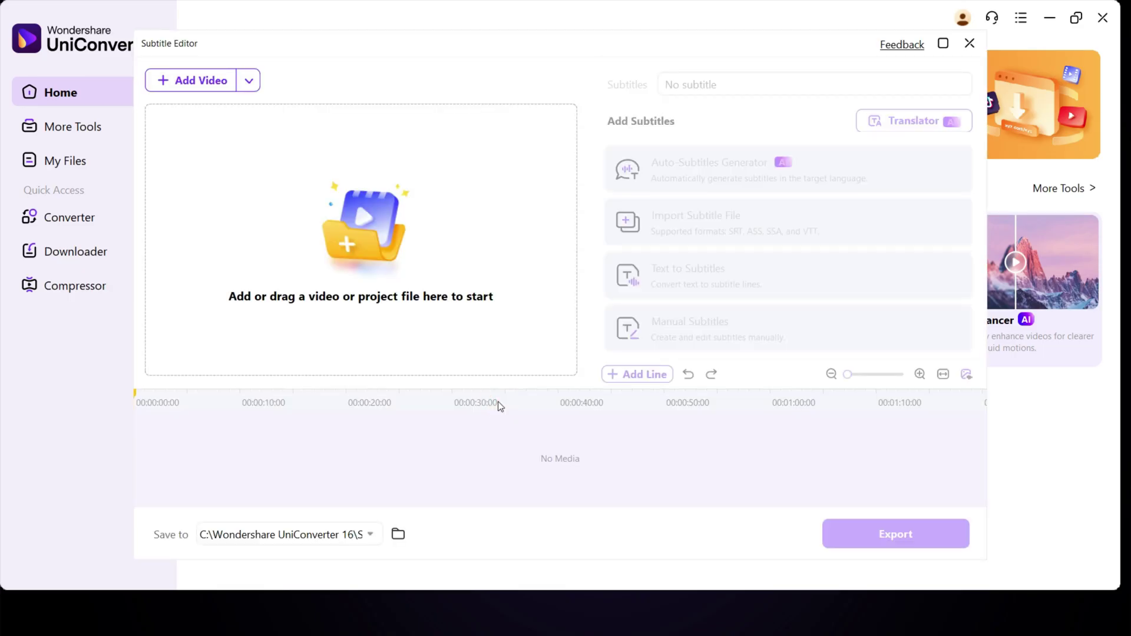
{"action": "left_click_drag", "start_coordinate": [357, 246], "coordinate": [356, 244]}
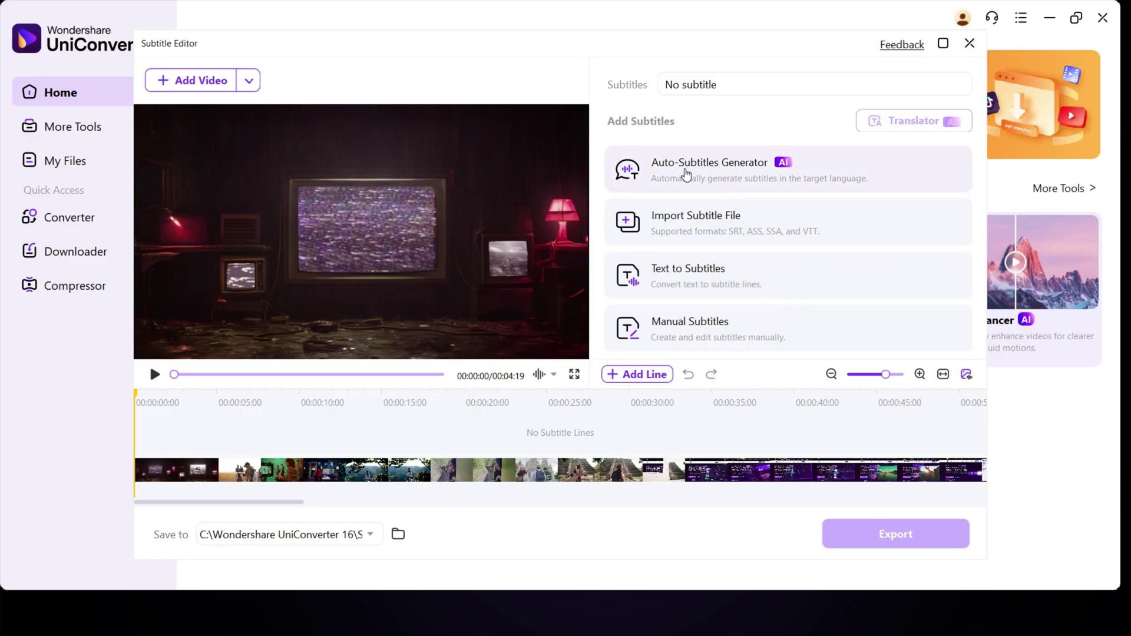
{"action": "left_click", "coordinate": [687, 174]}
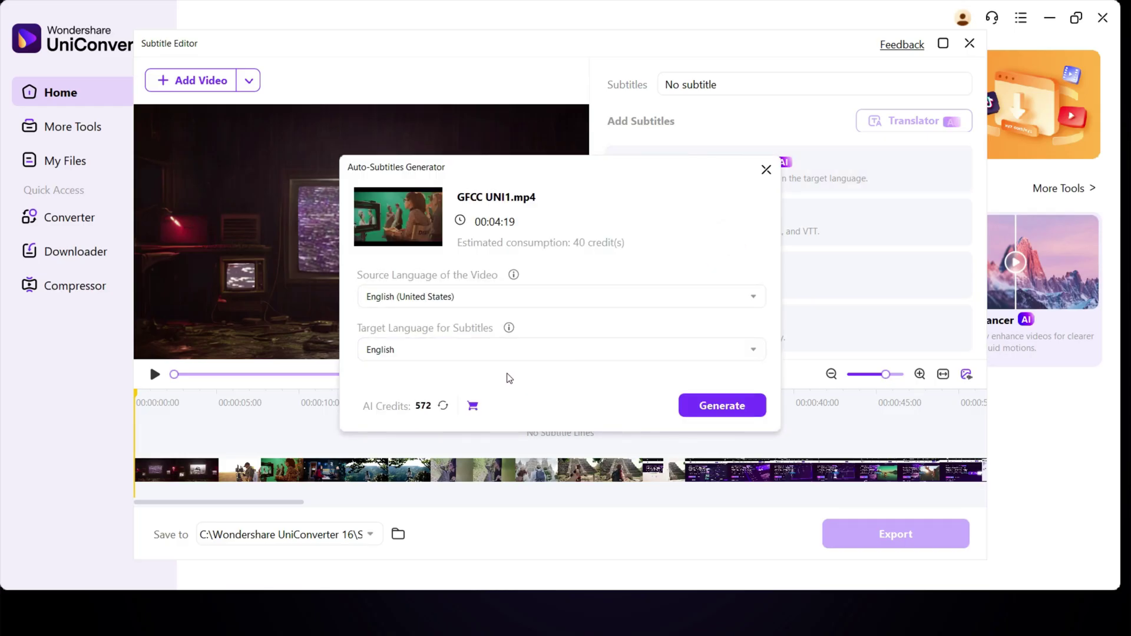
- Keep English as the target language, generate the subtitles, and apply them
{"action": "left_click", "coordinate": [454, 352]}
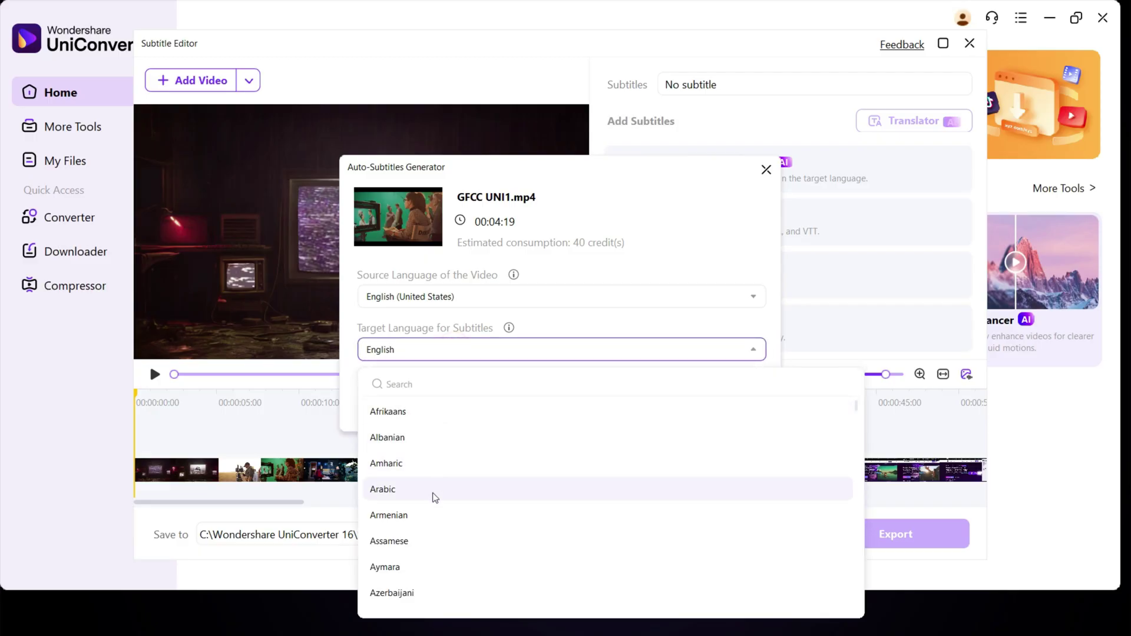
{"action": "scroll", "coordinate": [432, 508], "scroll_direction": "down", "scroll_amount": 1}
{"action": "scroll", "coordinate": [433, 515], "scroll_direction": "down", "scroll_amount": 2}
{"action": "scroll", "coordinate": [433, 515], "scroll_direction": "down", "scroll_amount": 1}
{"action": "scroll", "coordinate": [433, 513], "scroll_direction": "down", "scroll_amount": 2}
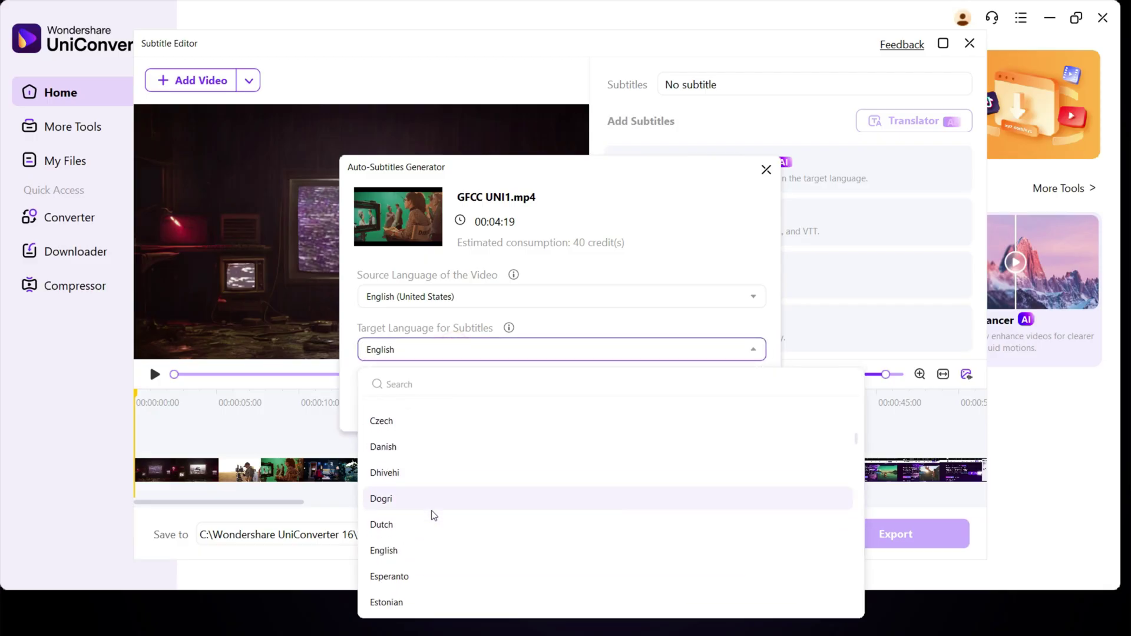
{"action": "scroll", "coordinate": [433, 513], "scroll_direction": "down", "scroll_amount": 1}
{"action": "left_click", "coordinate": [551, 327]}
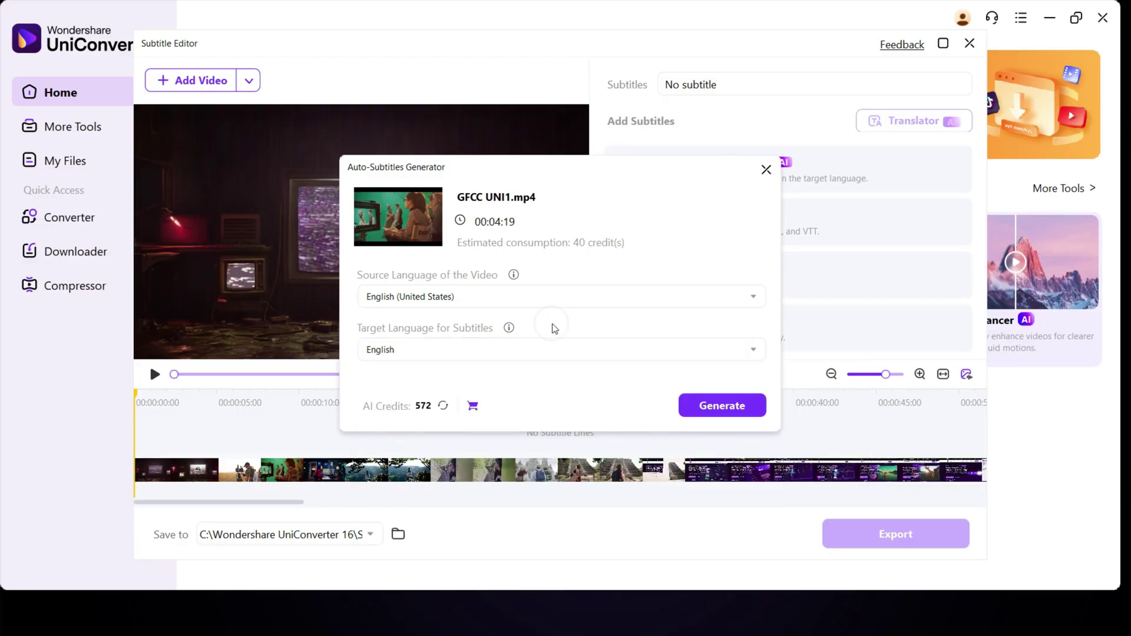
{"action": "left_click", "coordinate": [719, 406]}
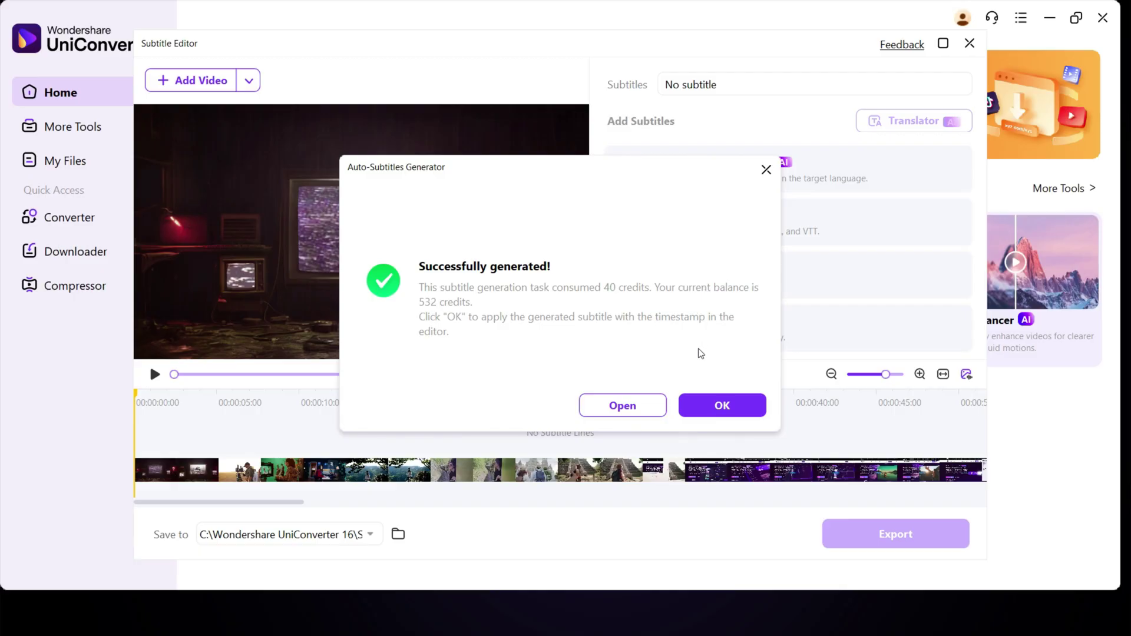
{"action": "left_click", "coordinate": [719, 406]}
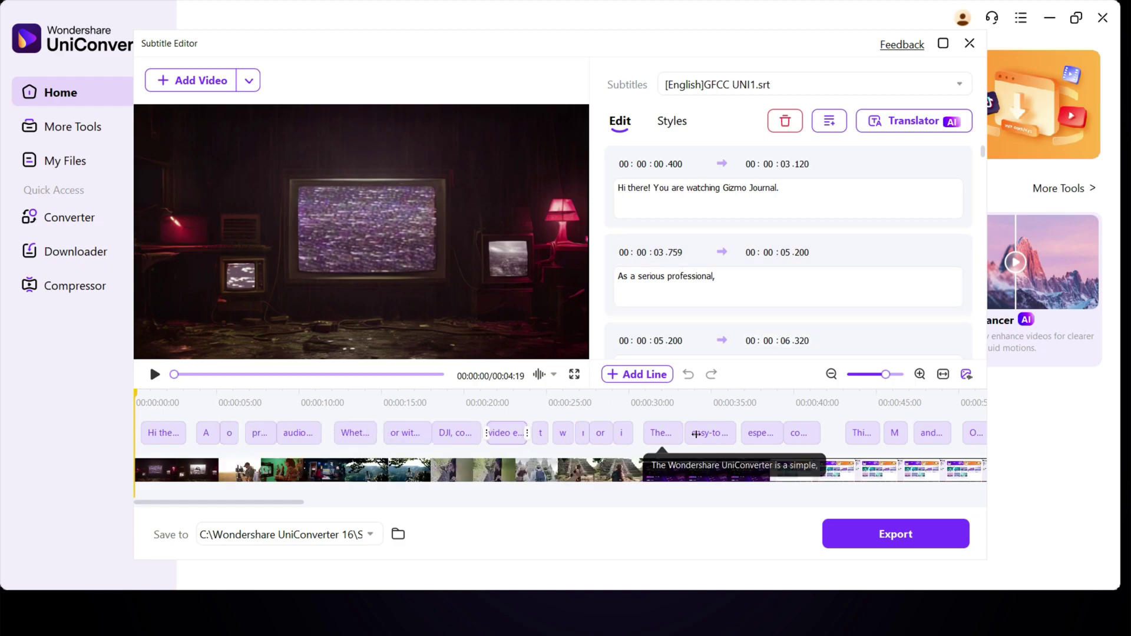
- Preview the subtitles, try Playful, Chic, Minimal and Elegant, then choose Common
{"action": "left_click", "coordinate": [153, 375]}
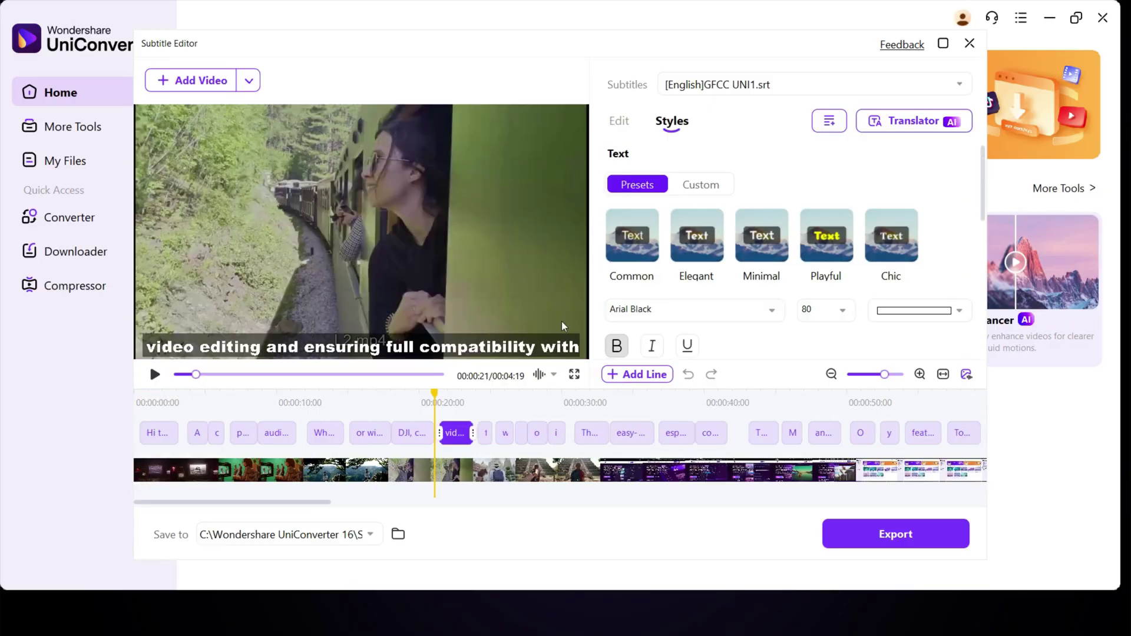
{"action": "left_click", "coordinate": [822, 244]}
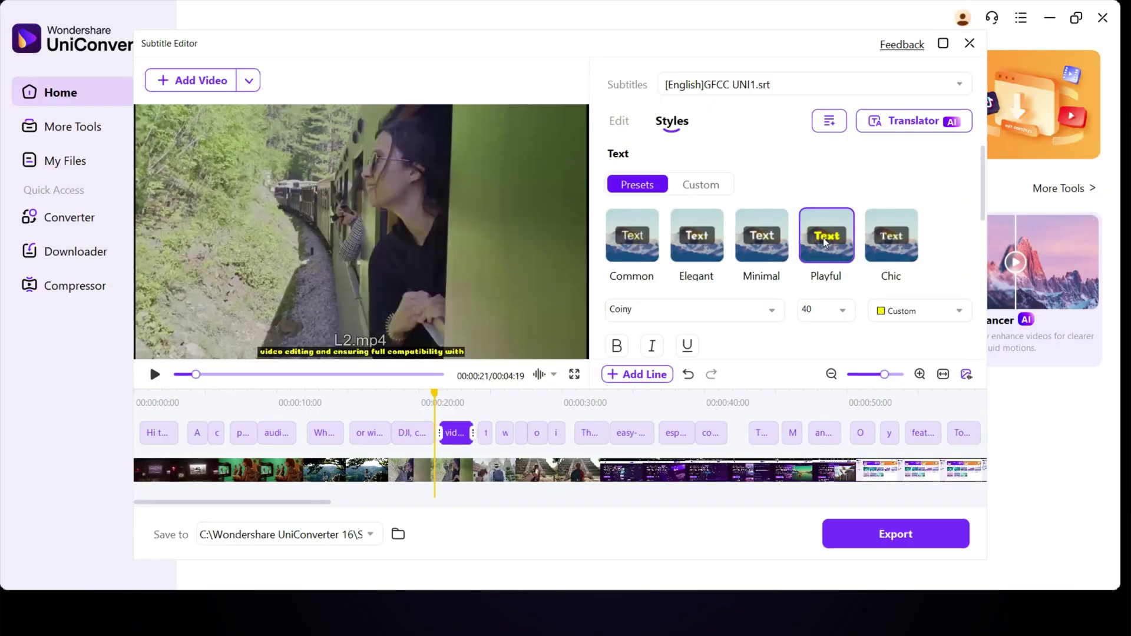
{"action": "left_click", "coordinate": [908, 248]}
{"action": "left_click", "coordinate": [764, 251]}
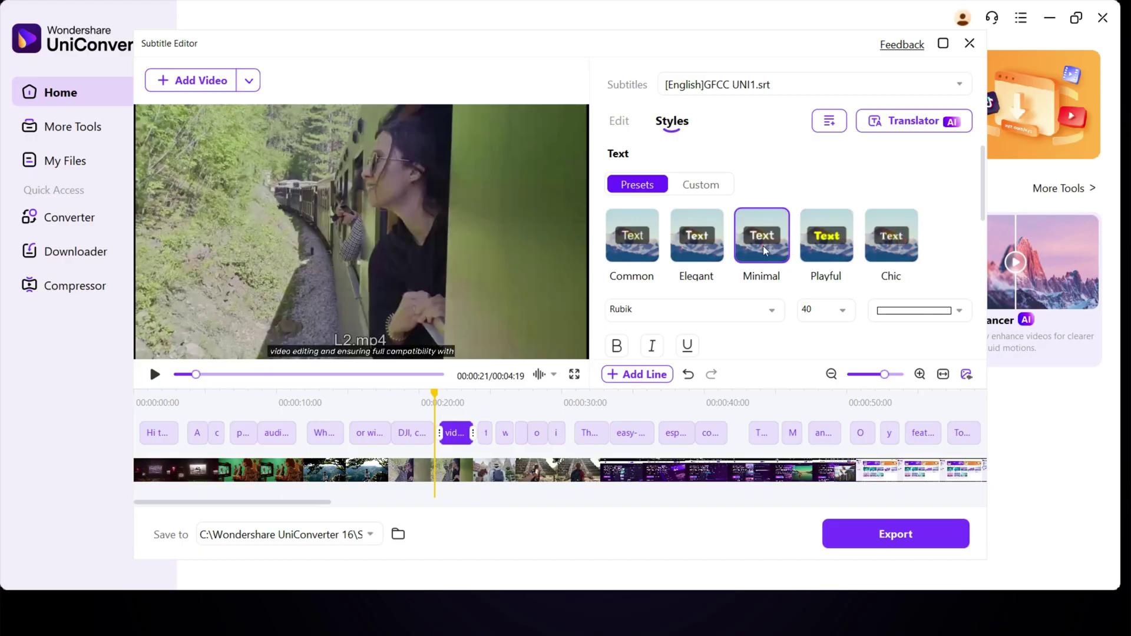
{"action": "left_click", "coordinate": [696, 244]}
{"action": "left_click", "coordinate": [633, 243]}
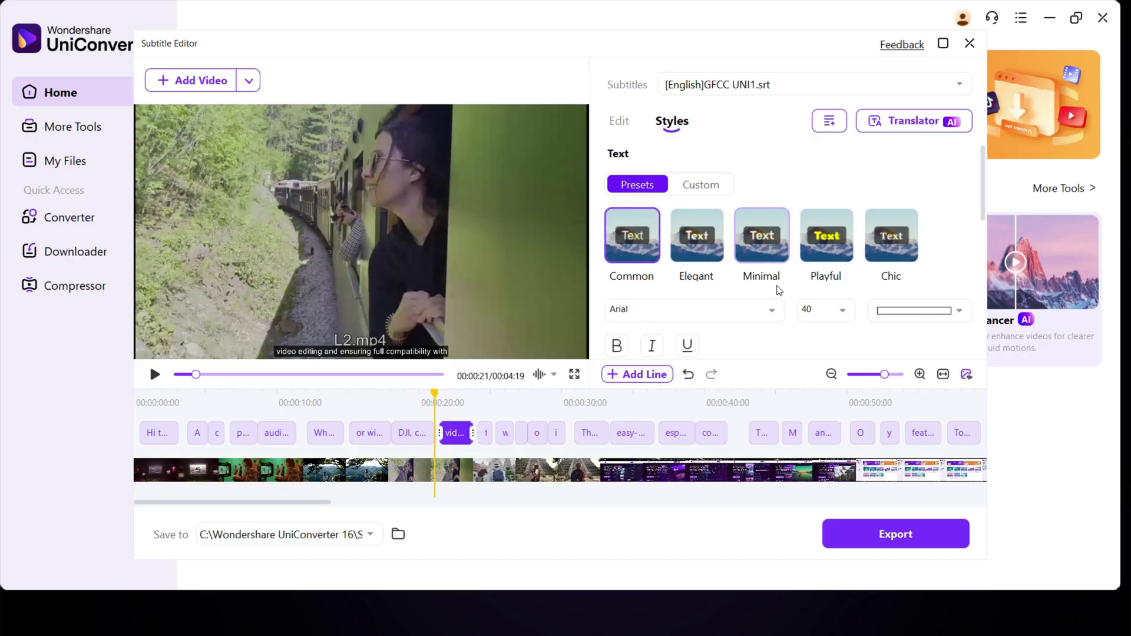
- Make the subtitles bold cyan Candara at size 56
{"action": "left_click", "coordinate": [842, 313]}
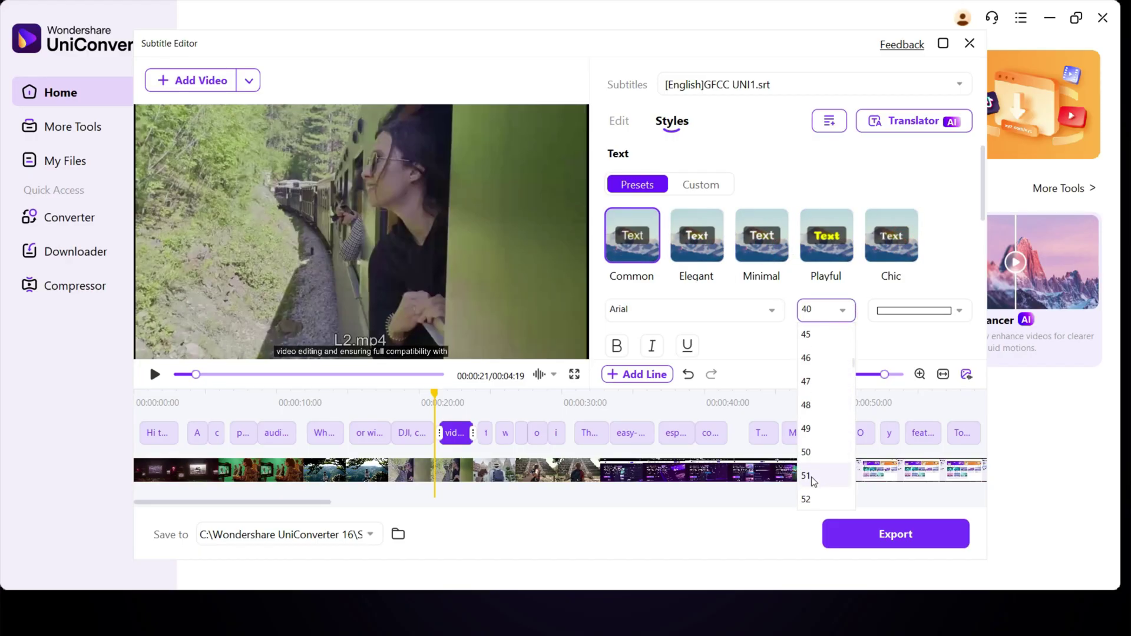
{"action": "left_click", "coordinate": [808, 453]}
{"action": "left_click", "coordinate": [773, 312]}
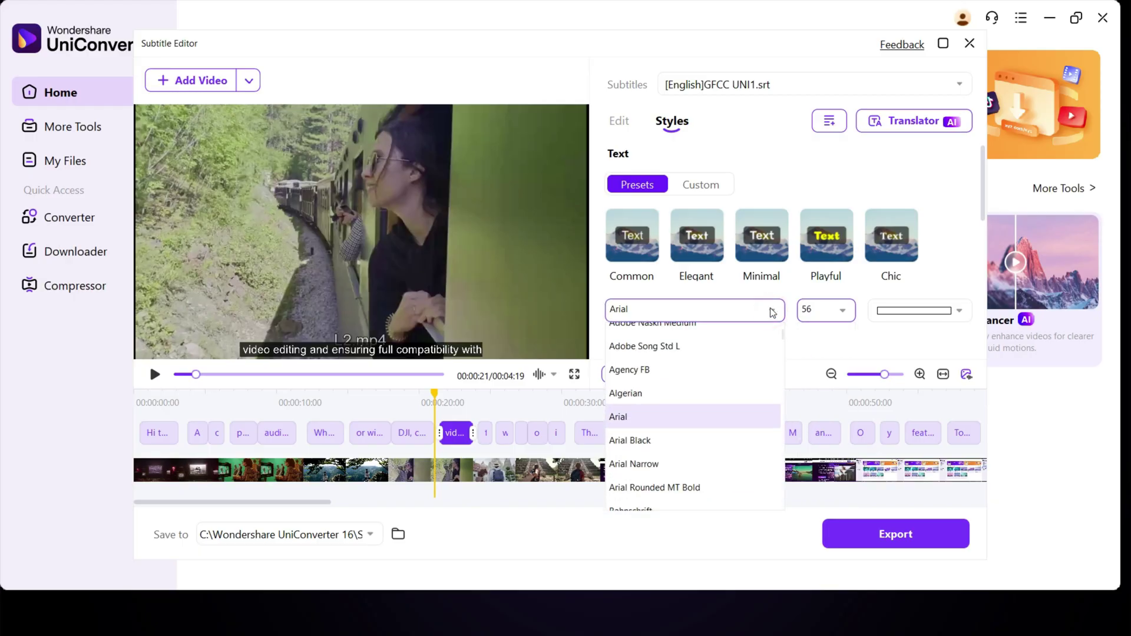
{"action": "scroll", "coordinate": [682, 450], "scroll_direction": "down", "scroll_amount": 5}
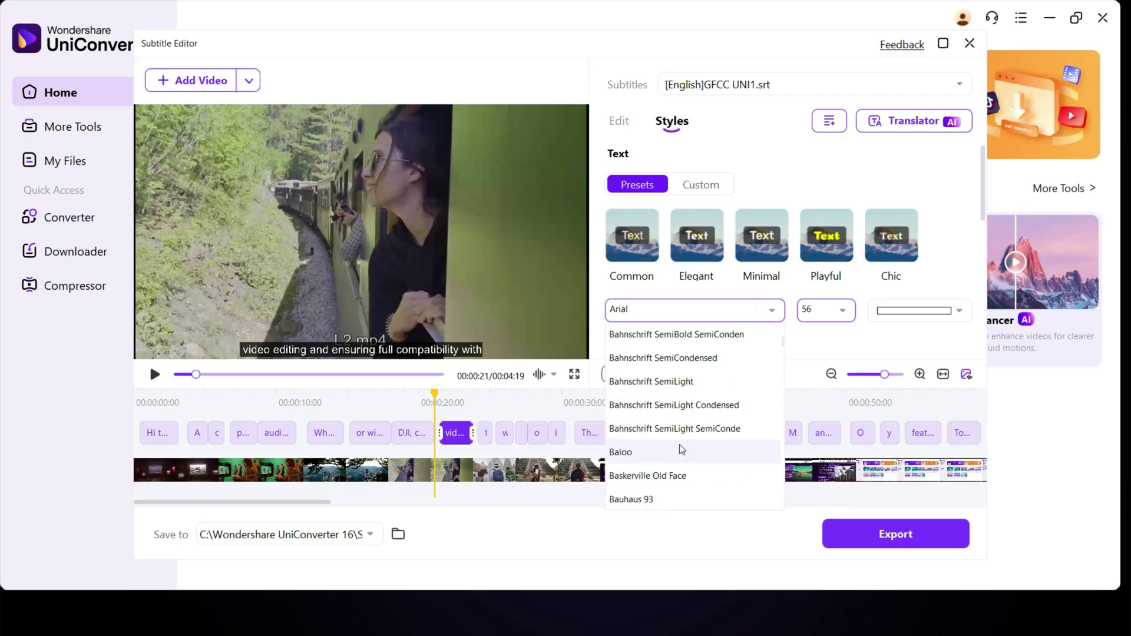
{"action": "scroll", "coordinate": [681, 449], "scroll_direction": "down", "scroll_amount": 5}
{"action": "scroll", "coordinate": [681, 450], "scroll_direction": "down", "scroll_amount": 3}
{"action": "left_click", "coordinate": [672, 452]}
{"action": "left_click", "coordinate": [960, 310]}
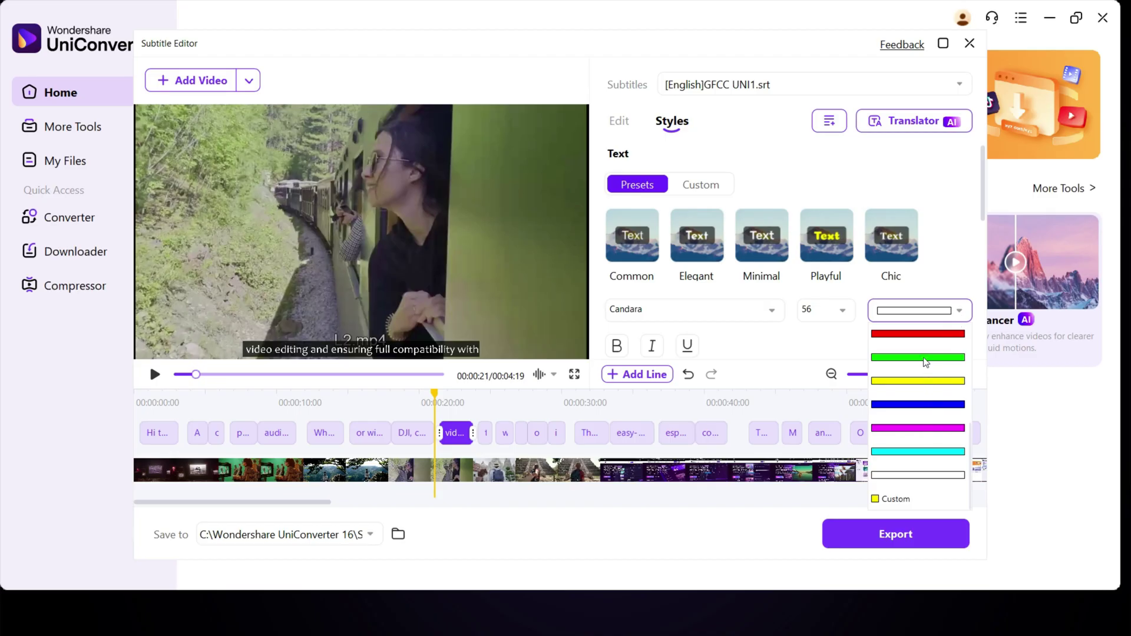
{"action": "left_click", "coordinate": [918, 451]}
{"action": "left_click", "coordinate": [616, 347]}
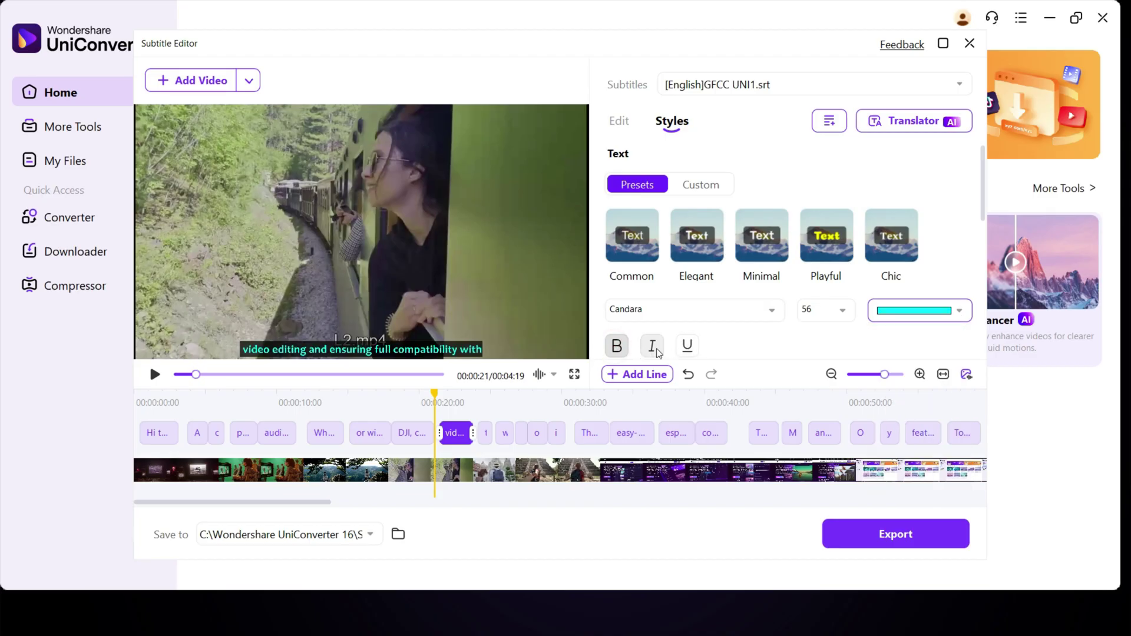
{"action": "left_click", "coordinate": [921, 130]}
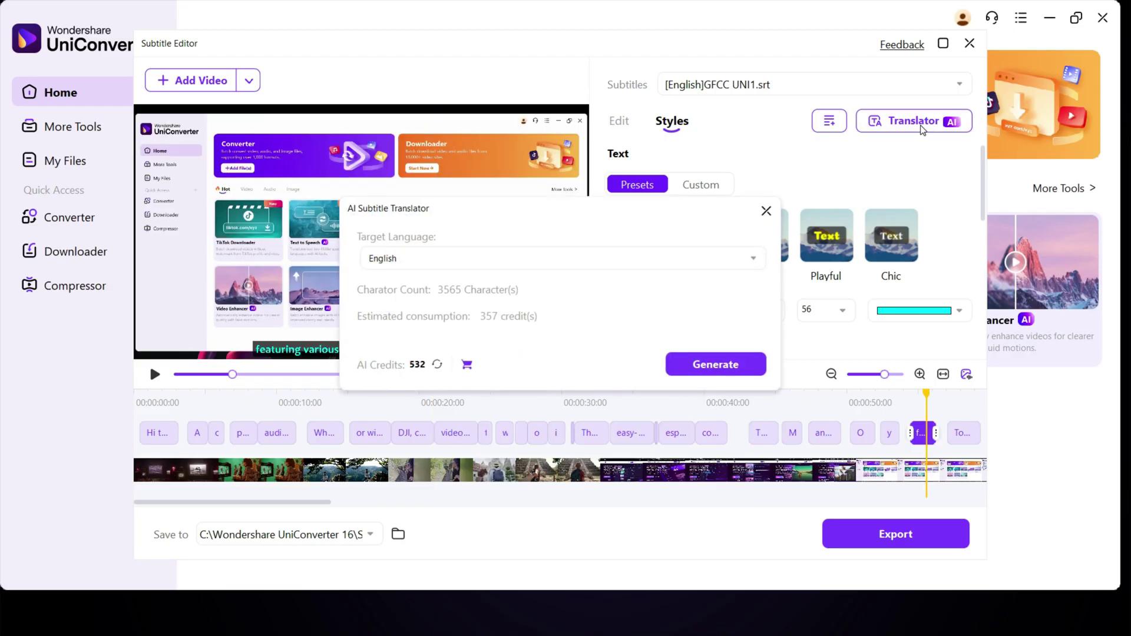
{"action": "left_click", "coordinate": [442, 256]}
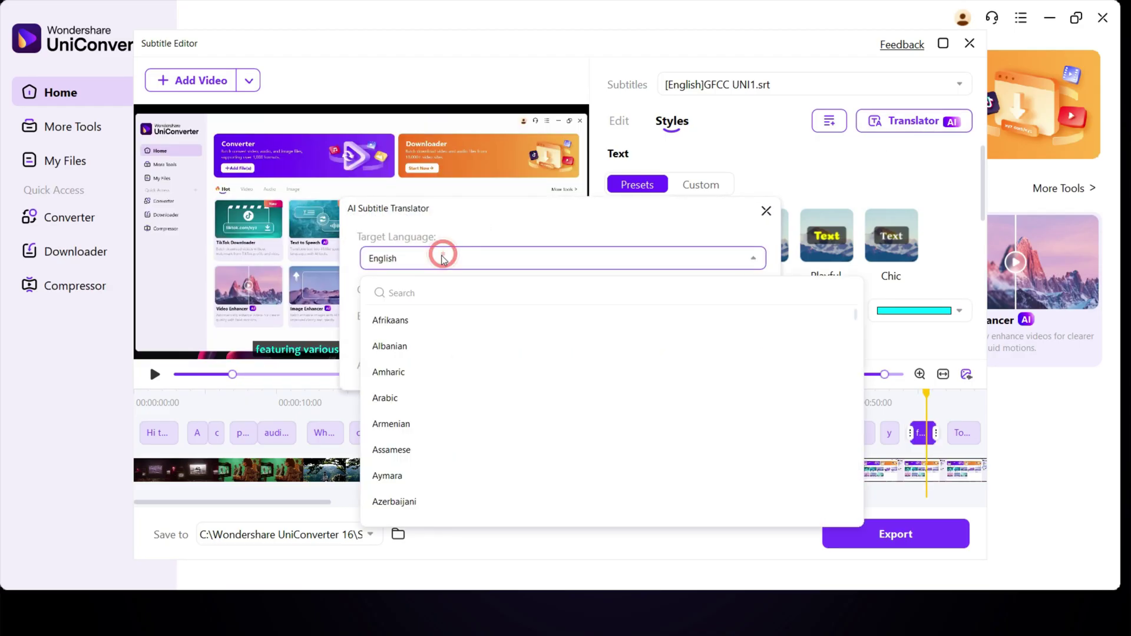
{"action": "scroll", "coordinate": [401, 405], "scroll_direction": "down", "scroll_amount": 1}
{"action": "scroll", "coordinate": [400, 405], "scroll_direction": "down", "scroll_amount": 3}
{"action": "scroll", "coordinate": [401, 407], "scroll_direction": "down", "scroll_amount": 1}
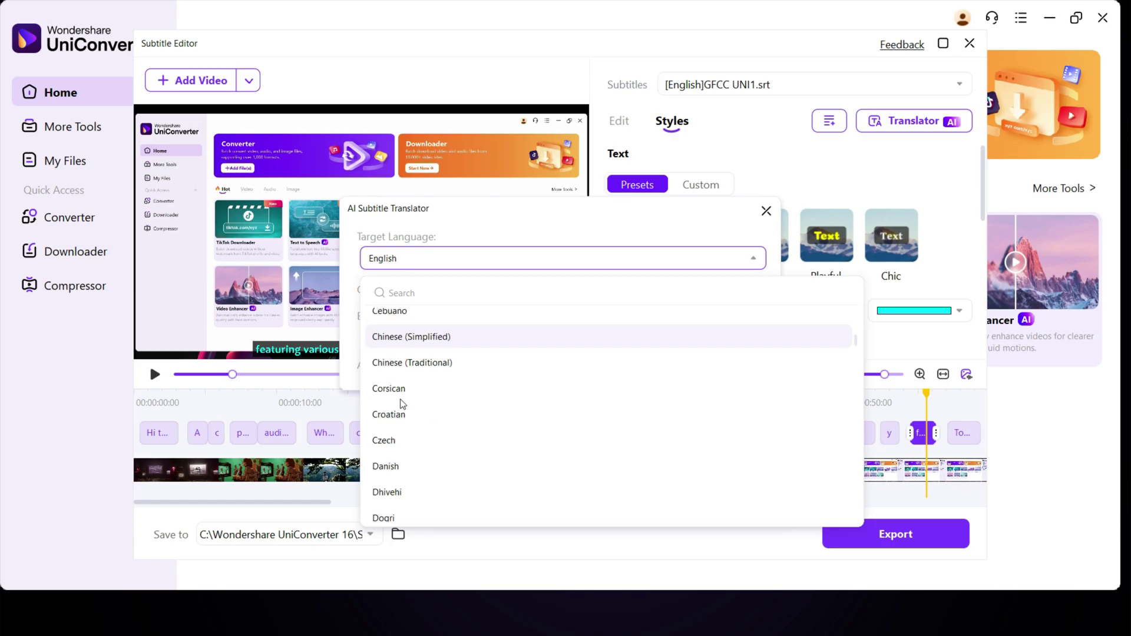
{"action": "scroll", "coordinate": [399, 409], "scroll_direction": "down", "scroll_amount": 2}
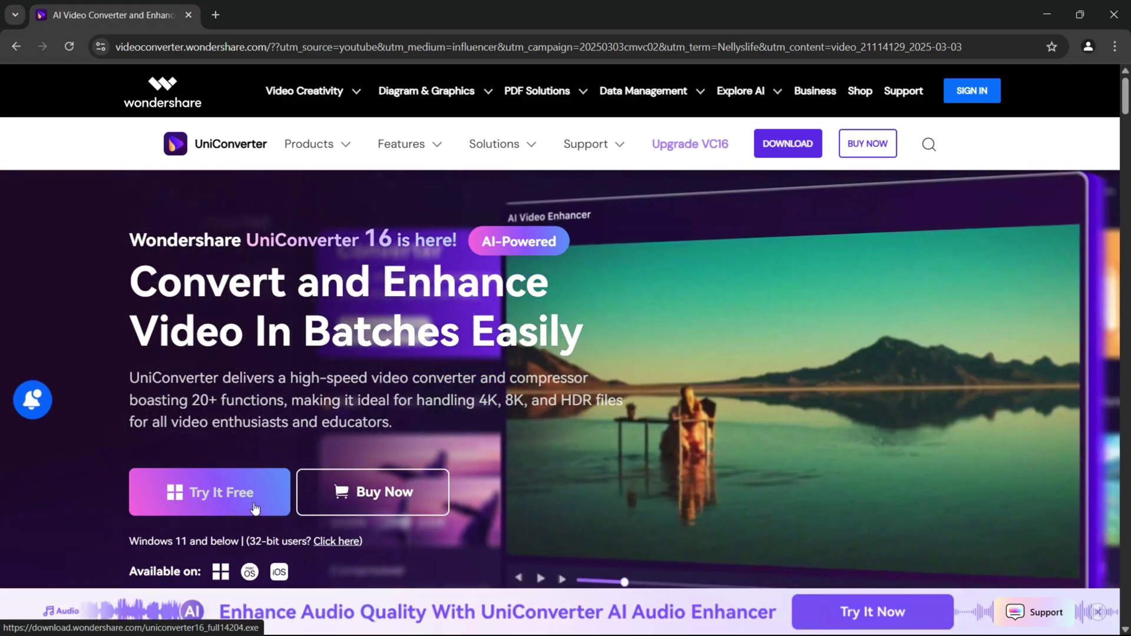
{"action": "scroll", "coordinate": [702, 463], "scroll_direction": "down", "scroll_amount": 3}
{"action": "scroll", "coordinate": [705, 465], "scroll_direction": "down", "scroll_amount": 3}
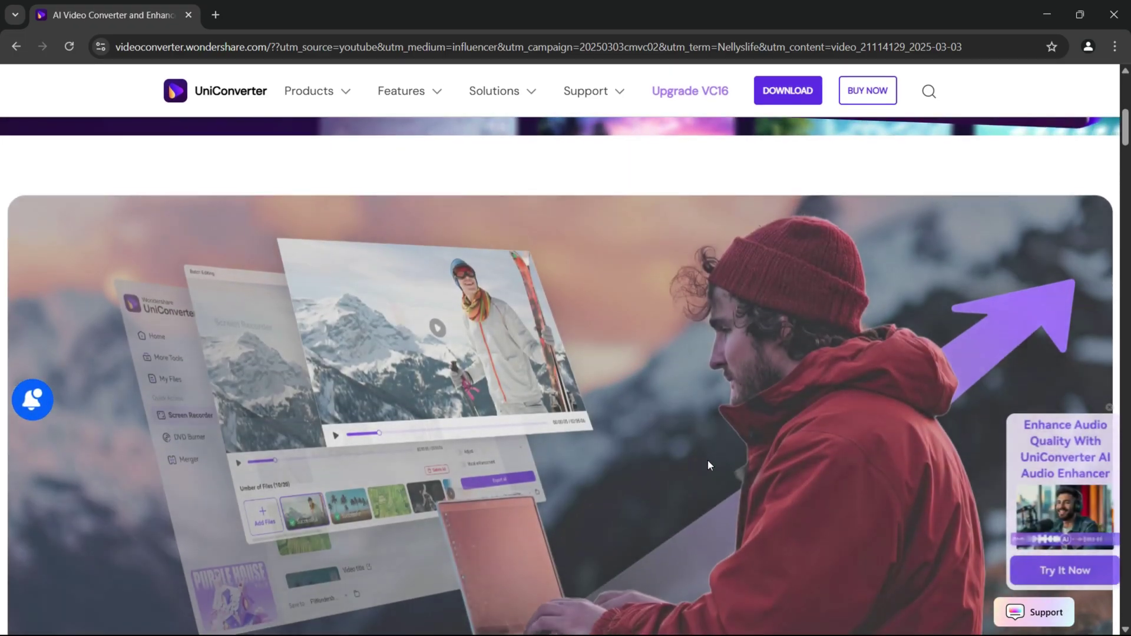